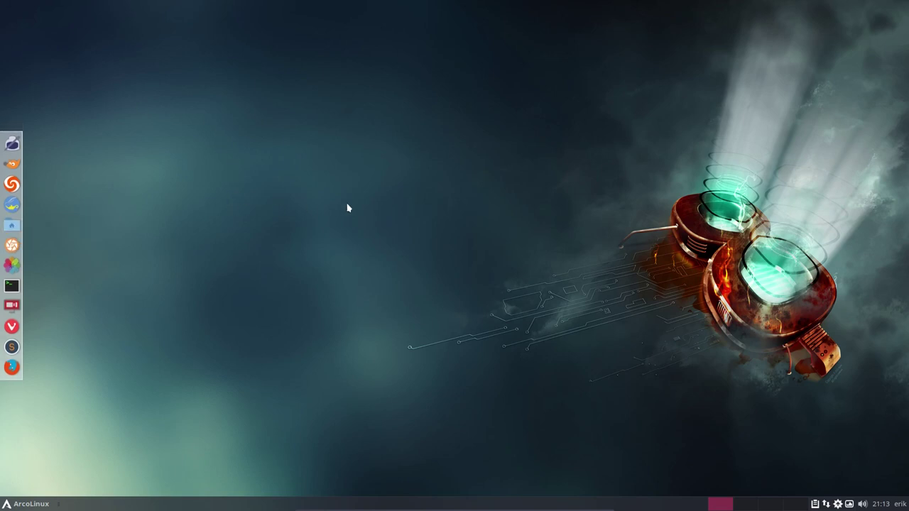
Open a centred terminal and run 'update' with the sudo password; pacman reports nothing to do.
key("ctrl+alt+t")
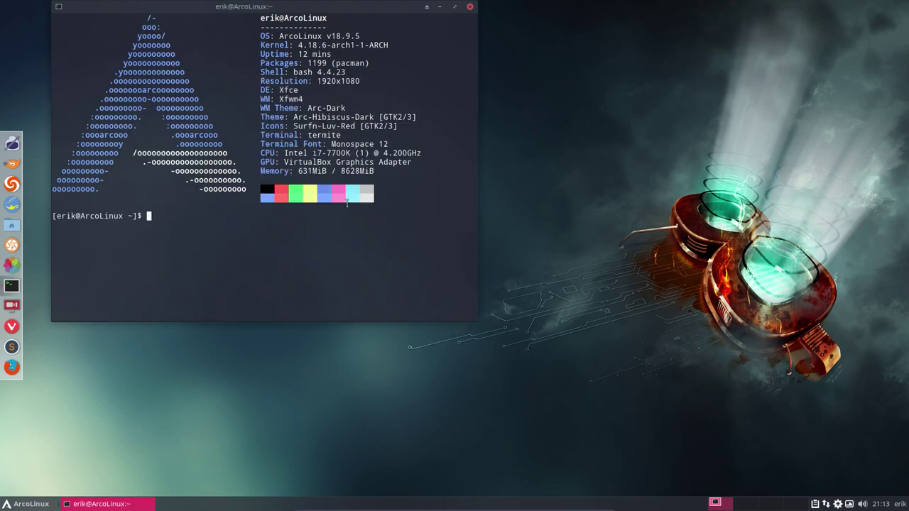
left_click_drag(301, 15, 585, 66)
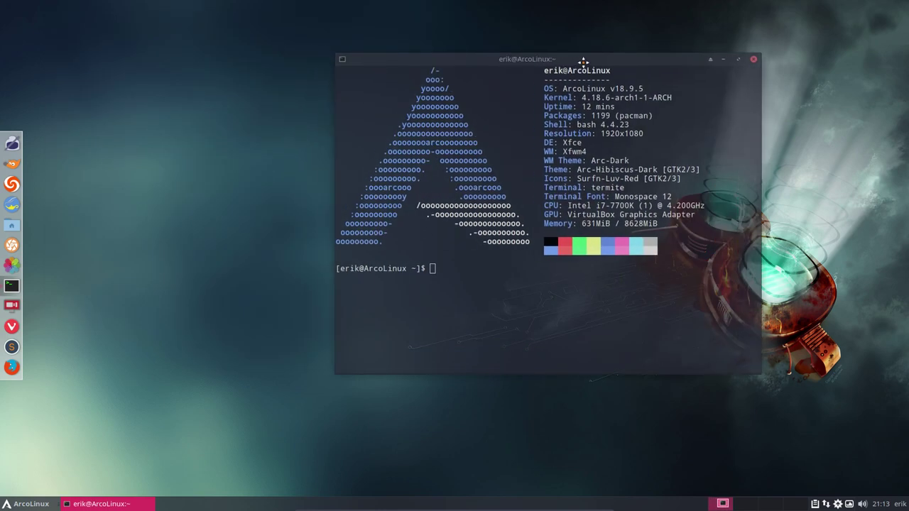
type("sudo ")
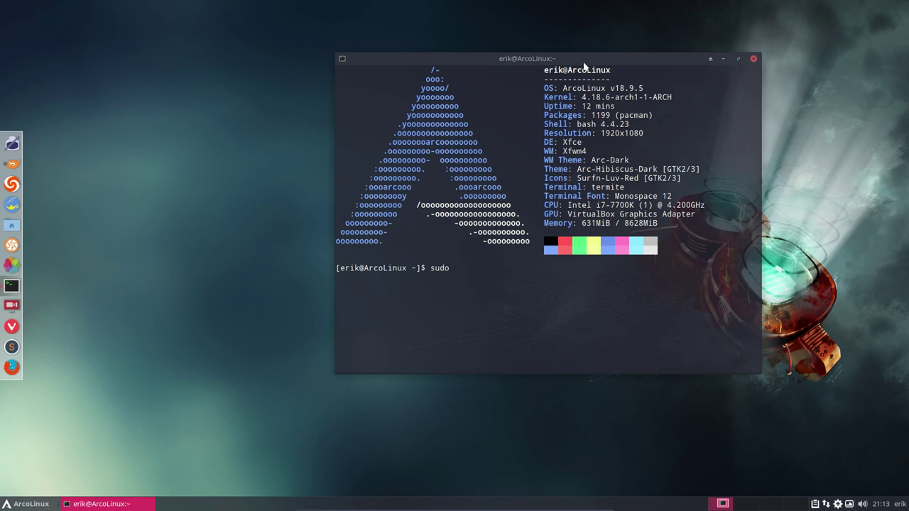
type("pacman -S y")
key("BackSpace")
key("BackSpace")
key("BackSpace")
key("BackSpace")
key("BackSpace")
key("BackSpace")
key("BackSpace")
key("BackSpace")
key("BackSpace")
key("BackSpace")
key("BackSpace")
key("BackSpace")
key("BackSpace")
key("BackSpace")
key("BackSpace")
key("BackSpace")
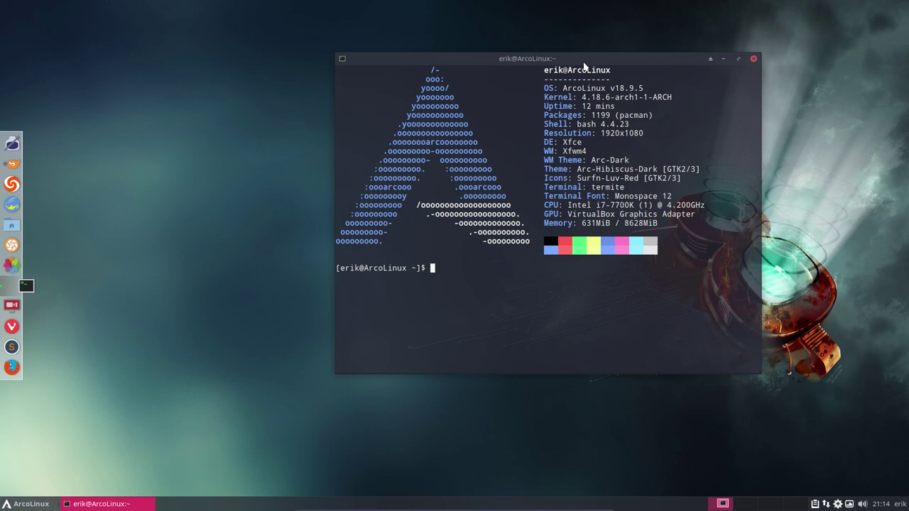
type("update")
key("Return")
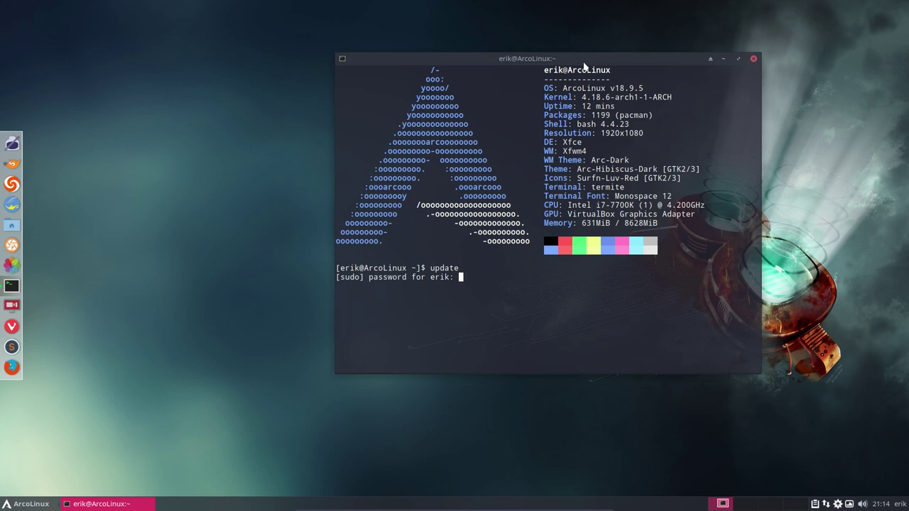
key("Return")
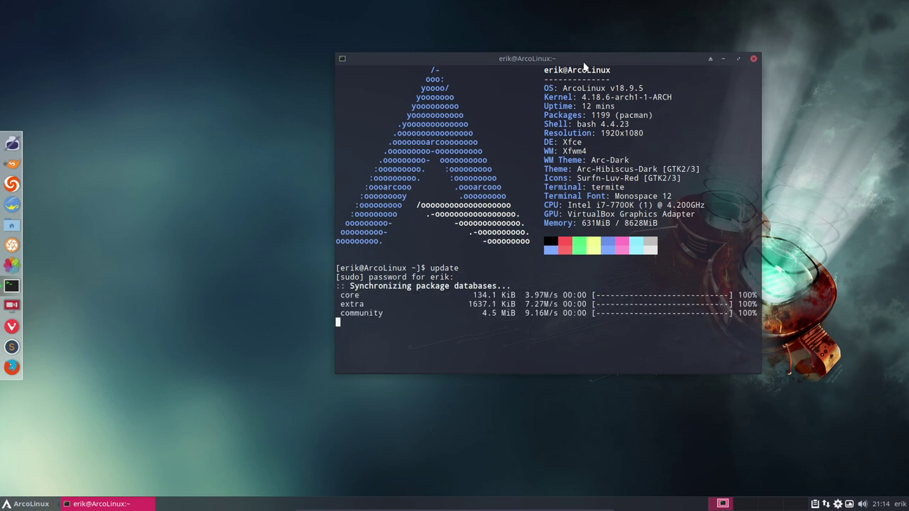
Type 'sudo pacman -S arcolinux-wallpapers-' and list the matching package completions.
type("Suo")
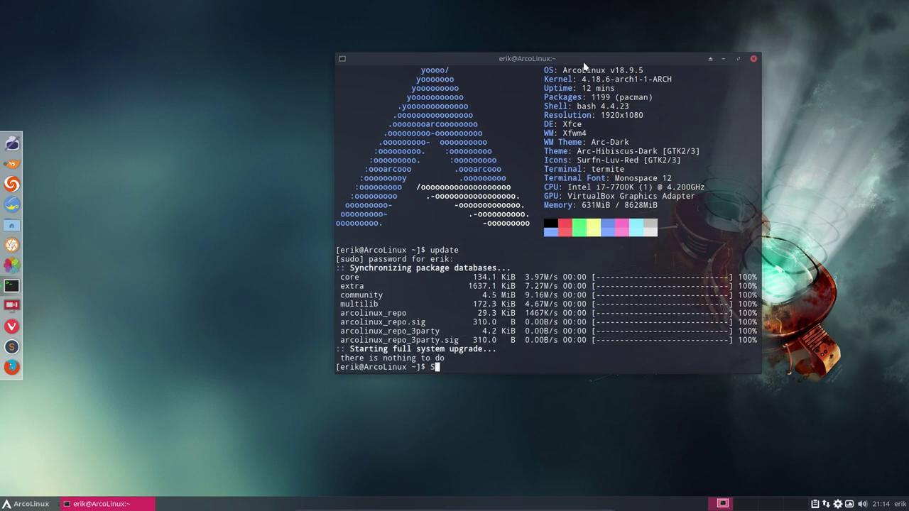
key("BackSpace")
key("BackSpace")
key("BackSpace")
key("BackSpace")
type("sudo pacman -S arcolinux-wallpapers-")
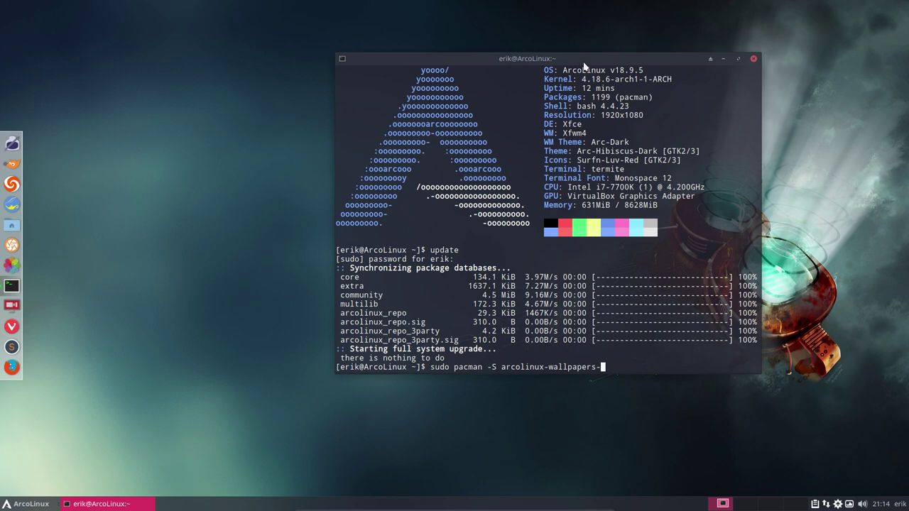
key("Tab")
key("Tab")
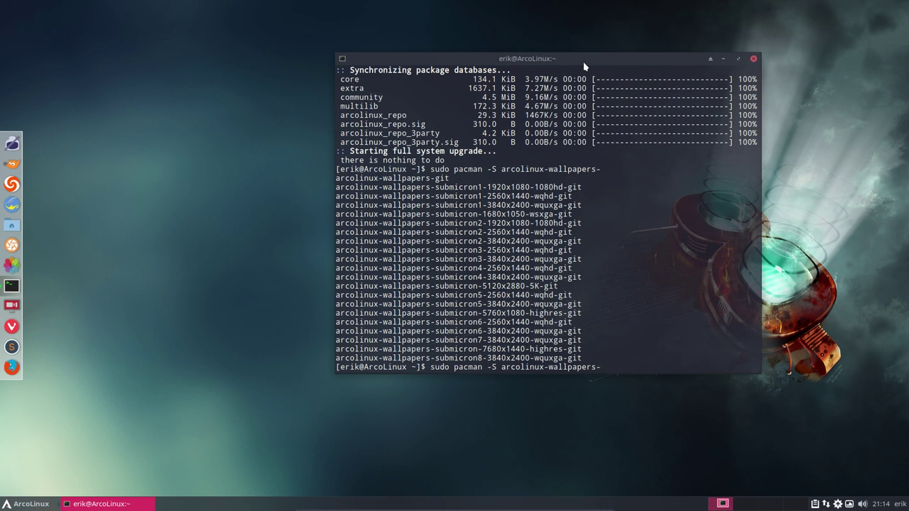
Highlight the resolutions in the list: 2560x1440, 7680x1440, 5120x2880-5K, 1080hd and submicron1 1920x1080.
left_click_drag(482, 187, 514, 196)
left_click_drag(482, 349, 526, 348)
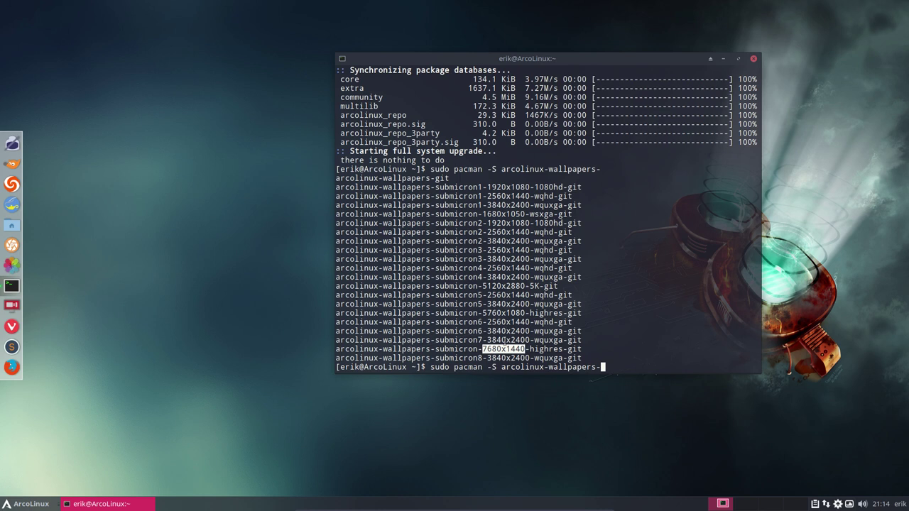
left_click_drag(526, 287, 534, 287)
left_click_drag(534, 223, 572, 223)
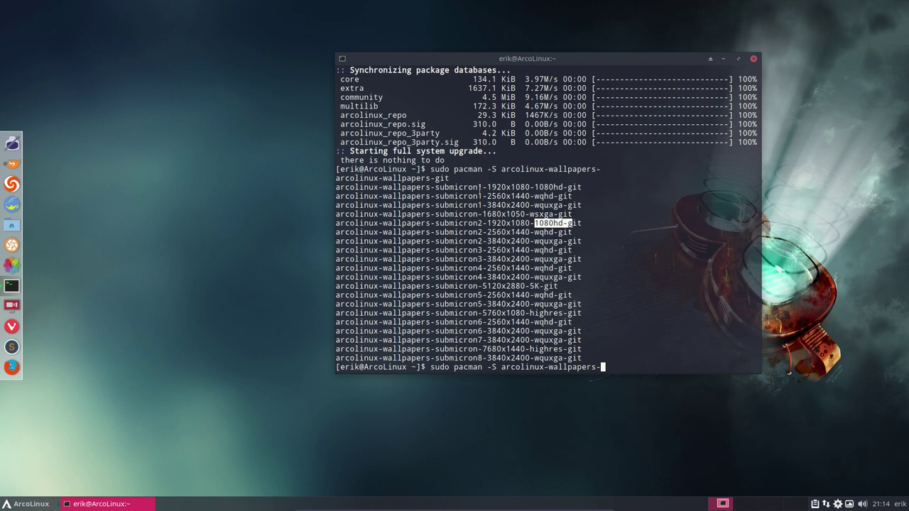
left_click_drag(474, 187, 582, 187)
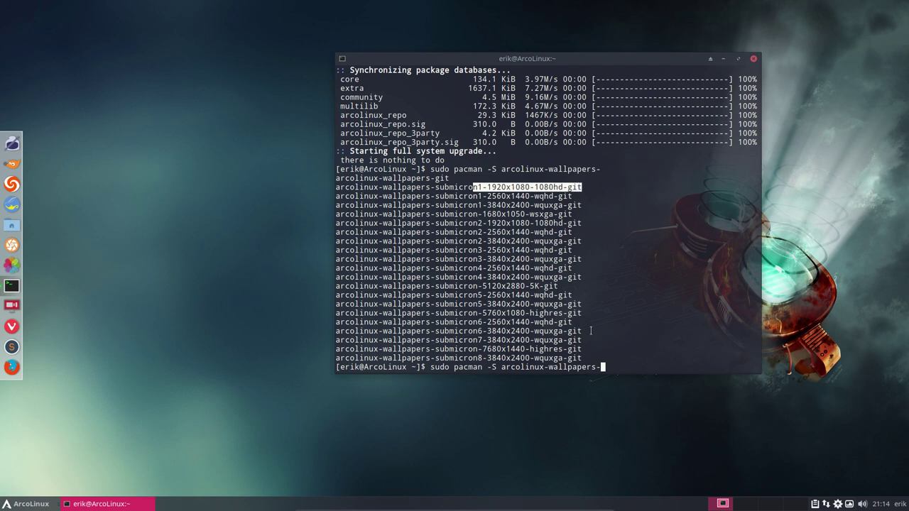
In Pamac, browse arcolinux_repo and mark arcolinux-wallpapers-submicron1-2560x1440-wqhd-git for install.
left_click(838, 504)
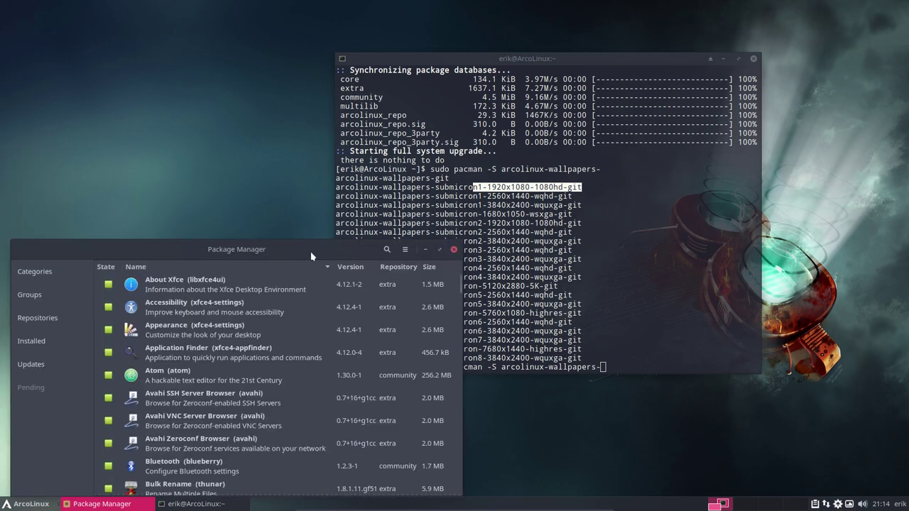
left_click_drag(312, 256, 416, 116)
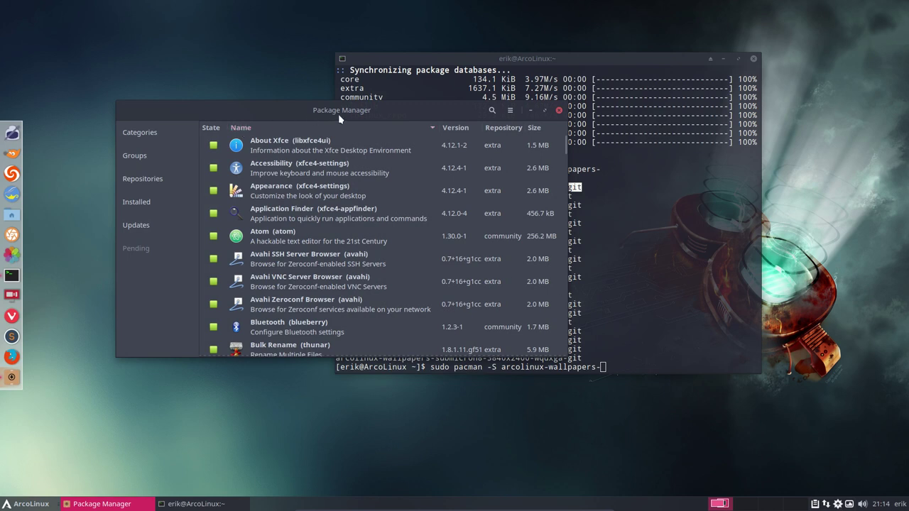
left_click(158, 180)
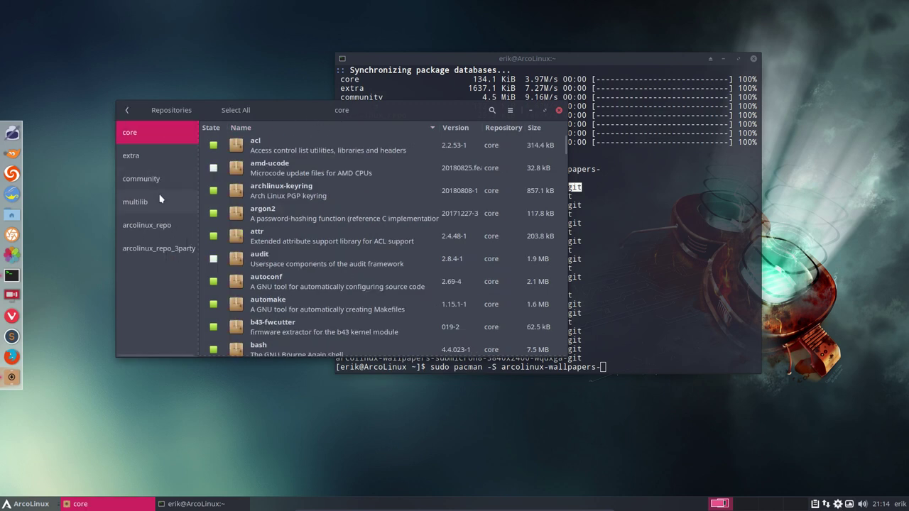
left_click(159, 225)
scroll(306, 217, "down", 3)
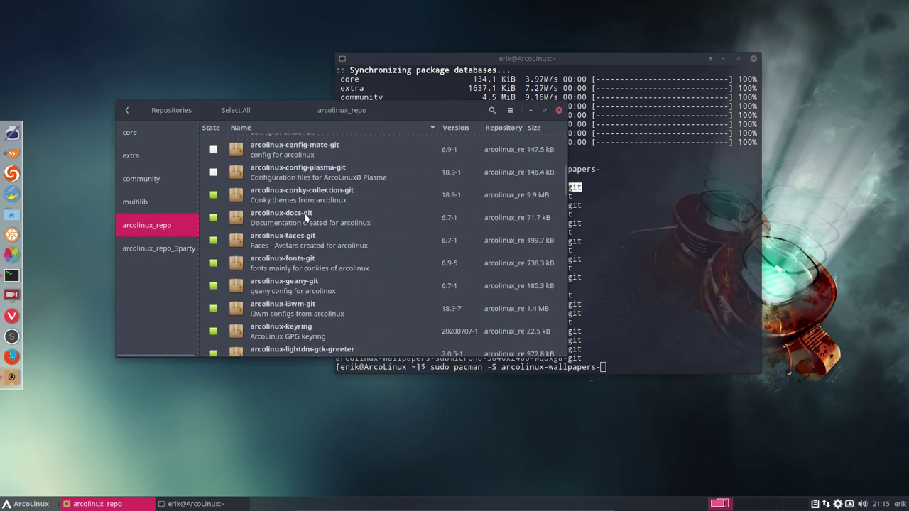
scroll(307, 218, "down", 15)
scroll(380, 220, "up", 1)
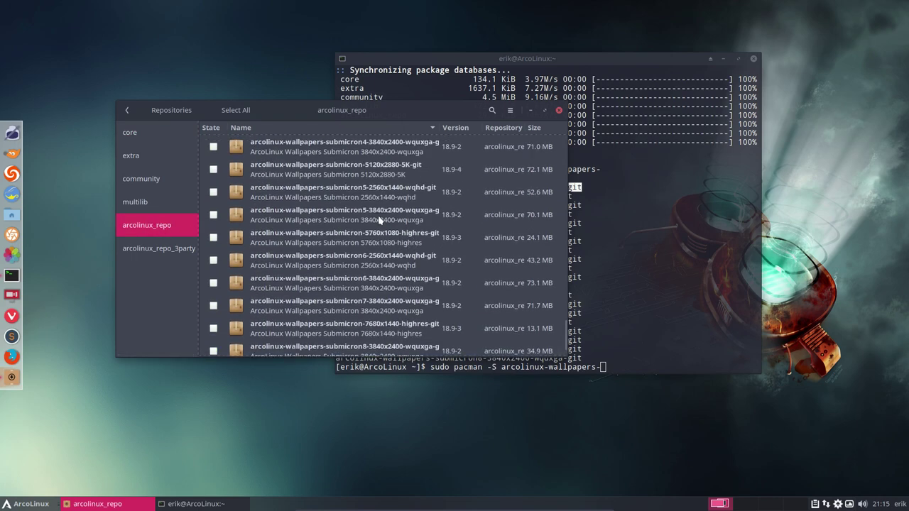
scroll(379, 220, "up", 10)
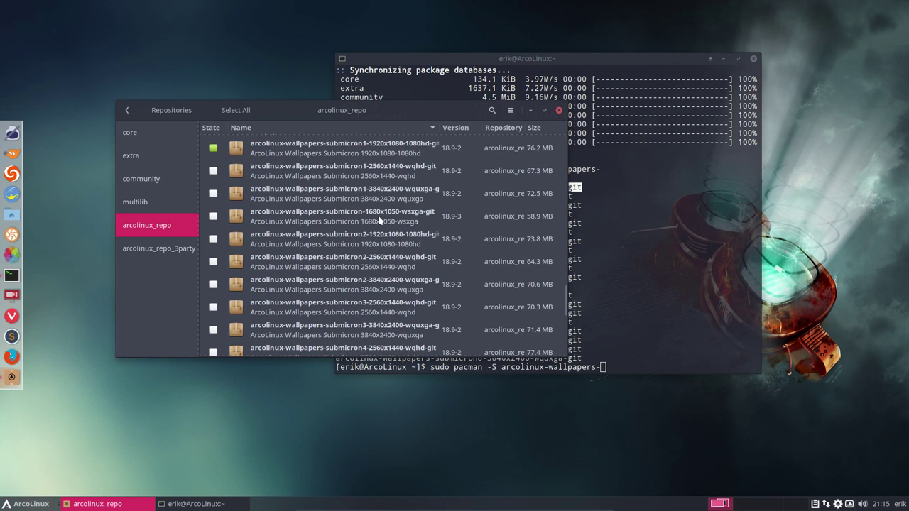
scroll(380, 220, "up", 3)
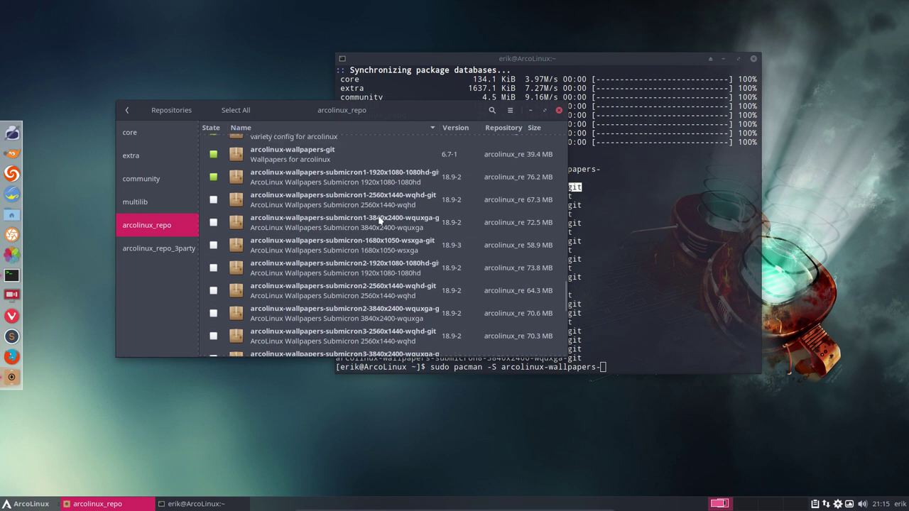
left_click(213, 228)
Apply and commit the install with the root password, watch its progress, then close Pamac.
left_click(502, 348)
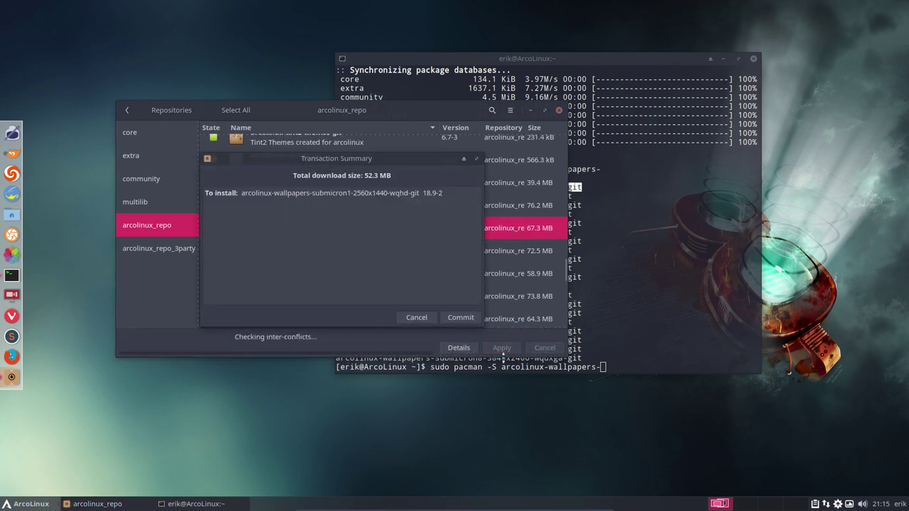
left_click(465, 320)
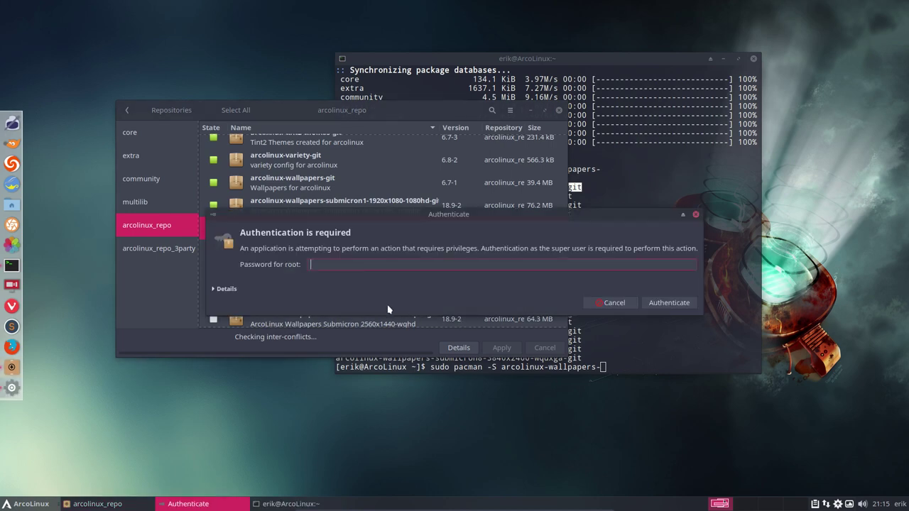
type("****")
key("Return")
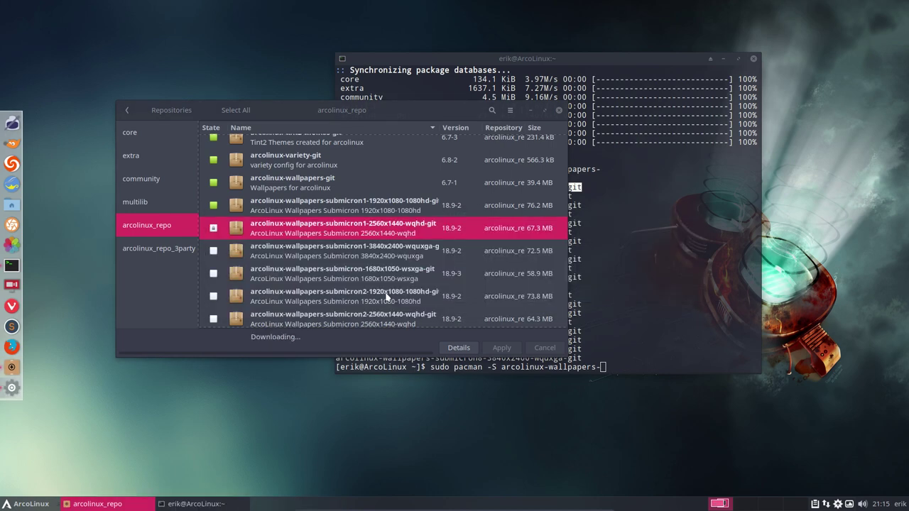
left_click(458, 348)
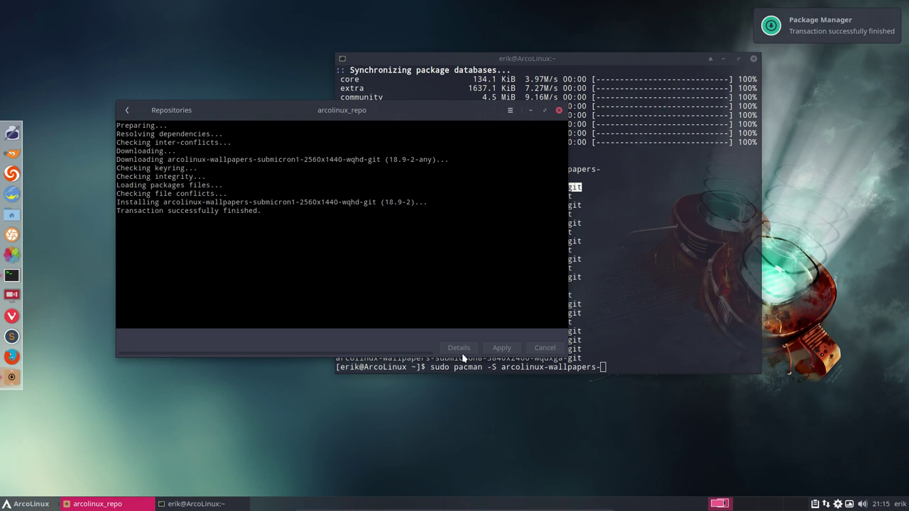
left_click(126, 110)
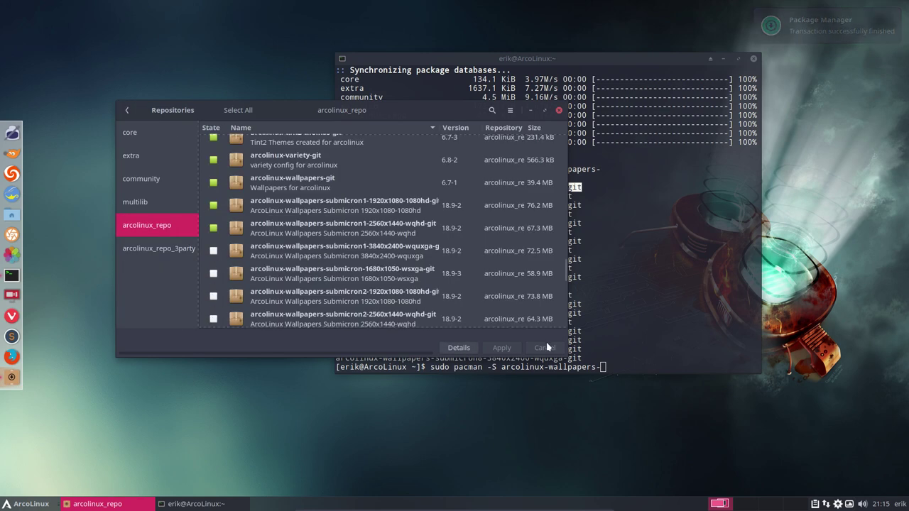
left_click(559, 110)
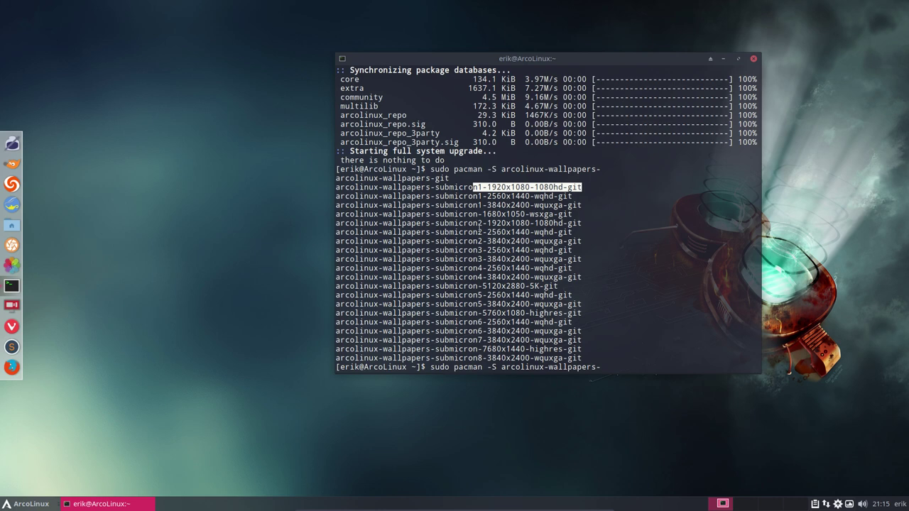
Close the terminal and navigate Thunar to /usr/share/backgrounds.
left_click(754, 59)
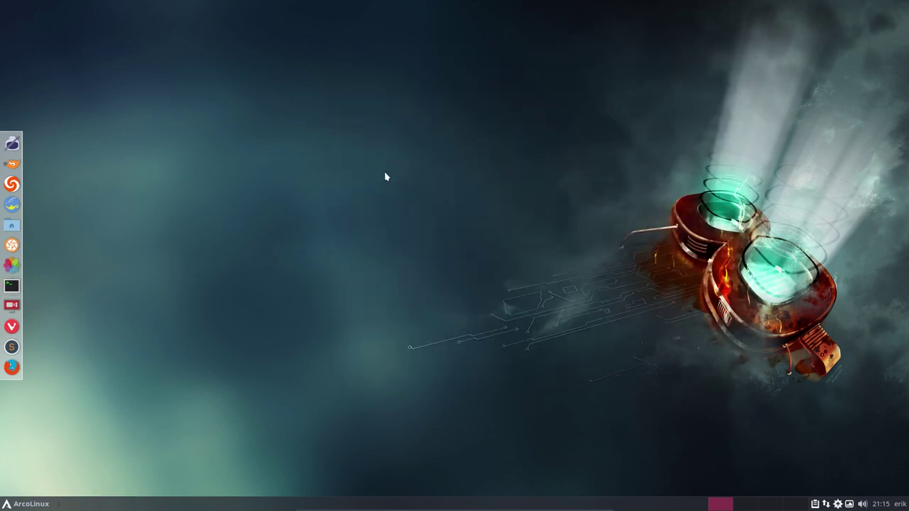
left_click(12, 225)
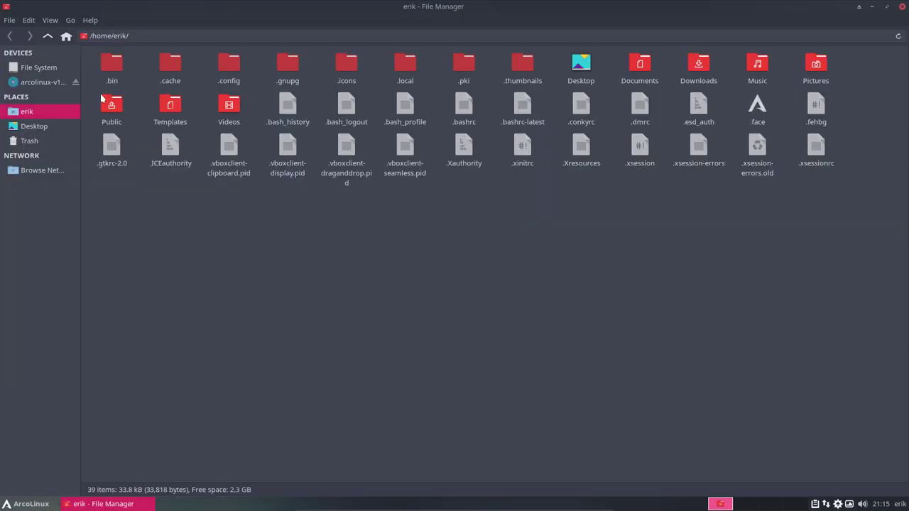
left_click(48, 70)
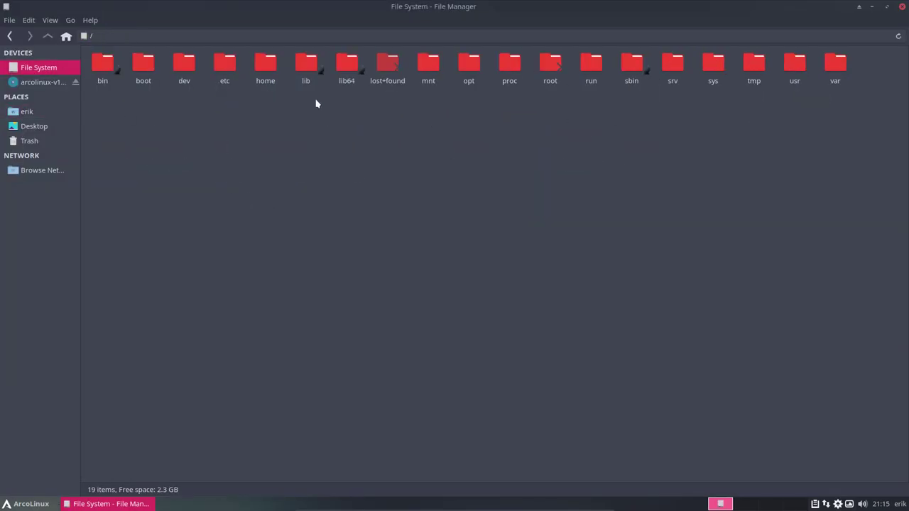
double_click(784, 65)
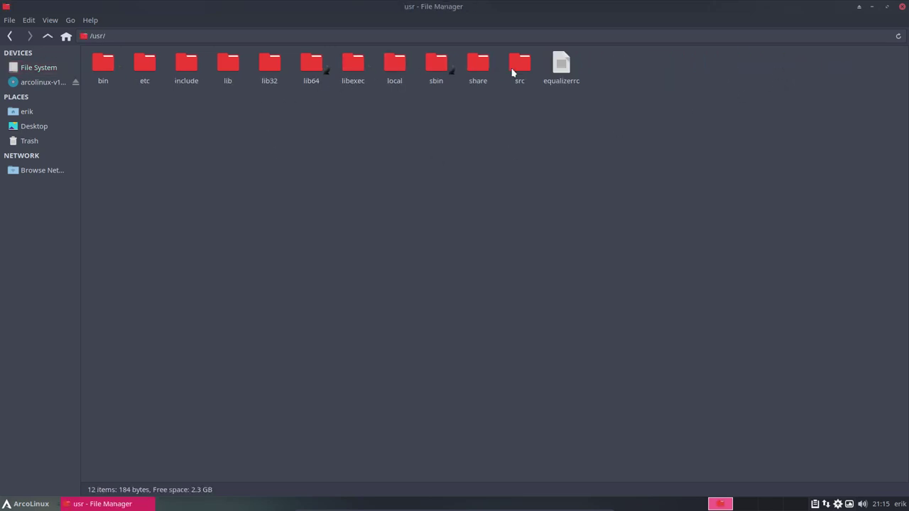
double_click(474, 71)
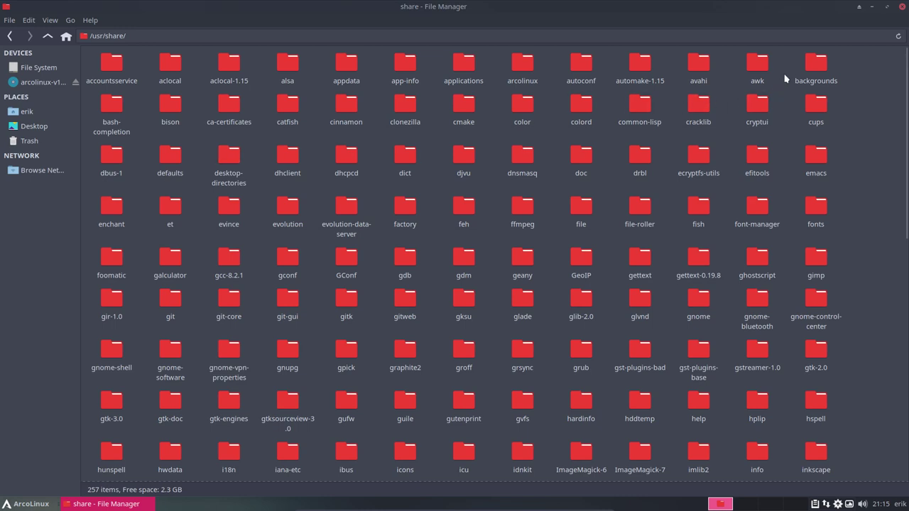
double_click(814, 70)
Look inside the 1920x1080 and 2560x1440 submicron wallpaper folders, returning to backgrounds each time.
left_click_drag(165, 135, 261, 77)
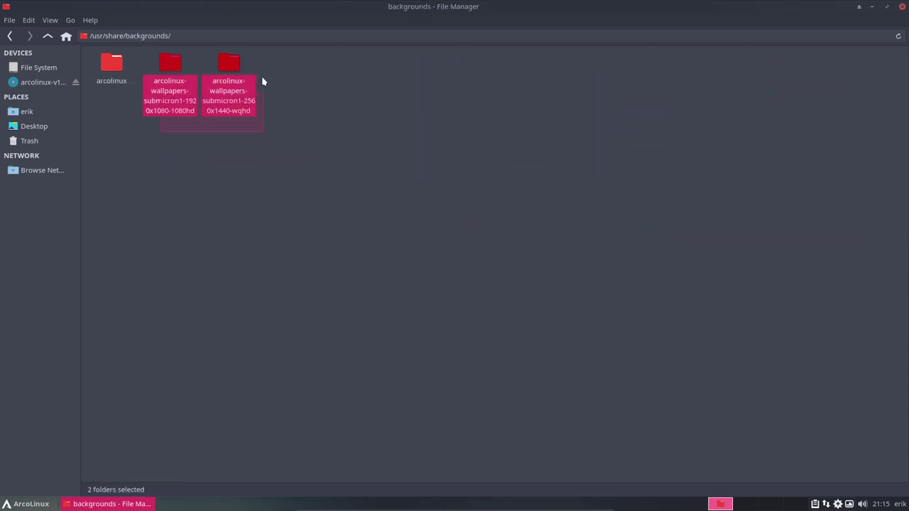
left_click(249, 171)
double_click(171, 68)
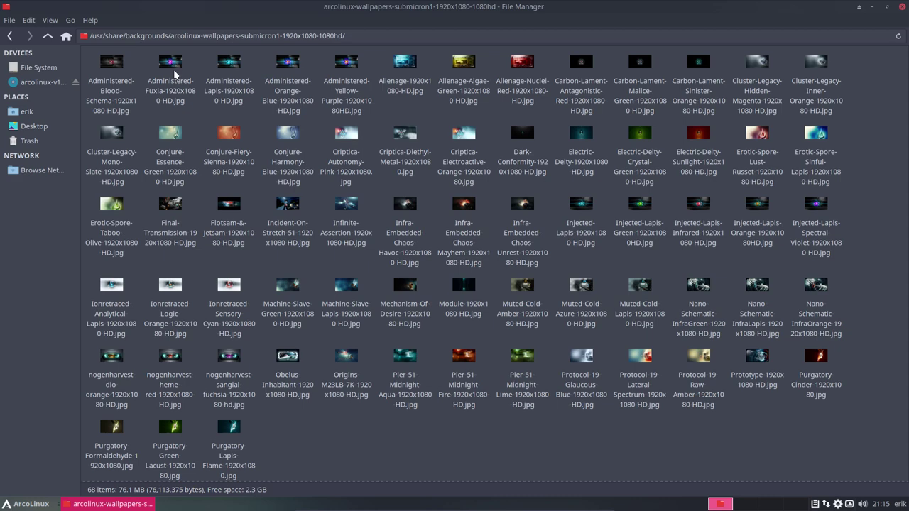
left_click(48, 35)
double_click(226, 64)
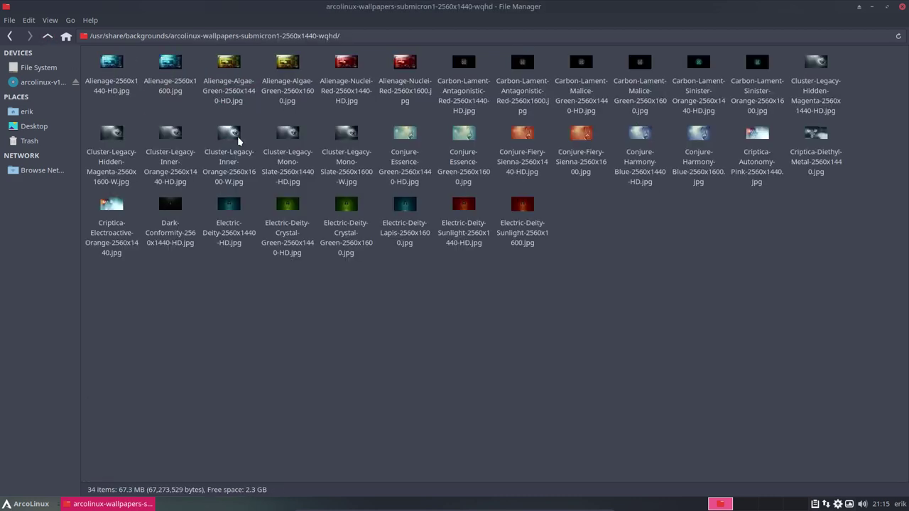
left_click(48, 36)
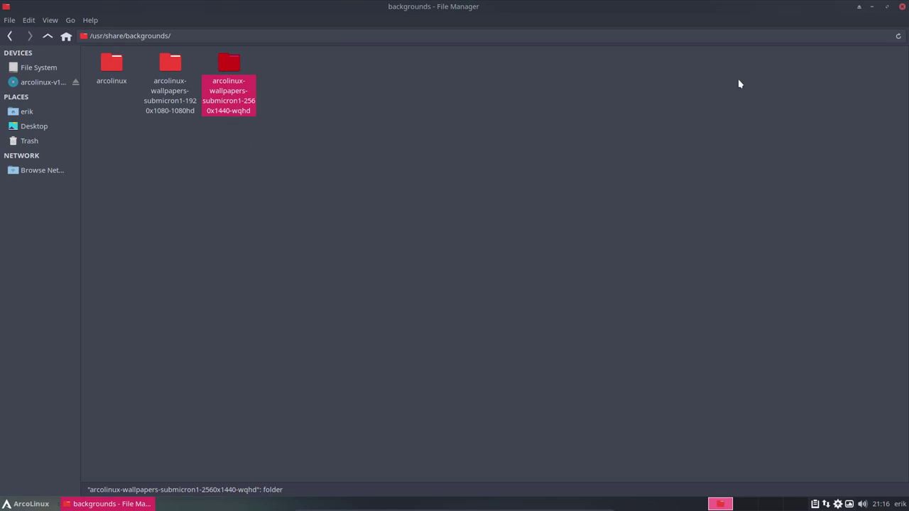
Close Thunar and show Variety's menu with Machine-Slave-Green-1920x1080-HD.jpg as the current wallpaper.
left_click(902, 6)
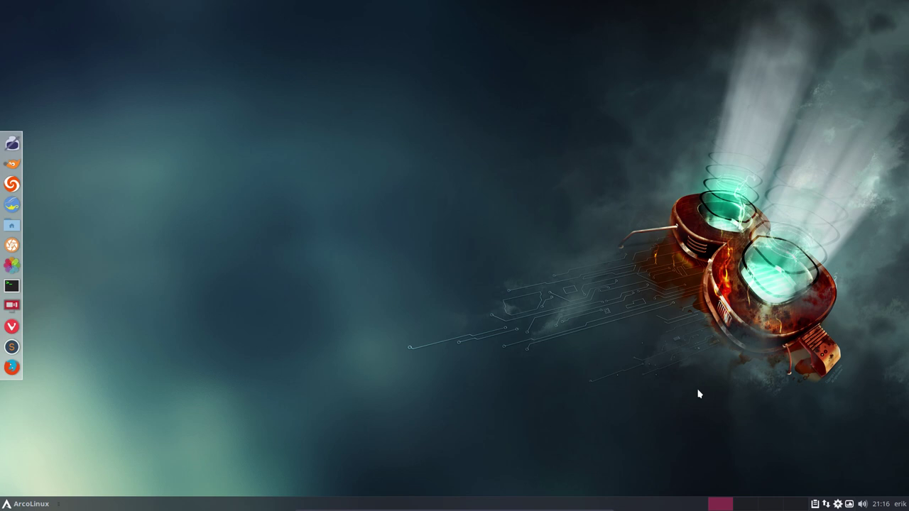
left_click(849, 504)
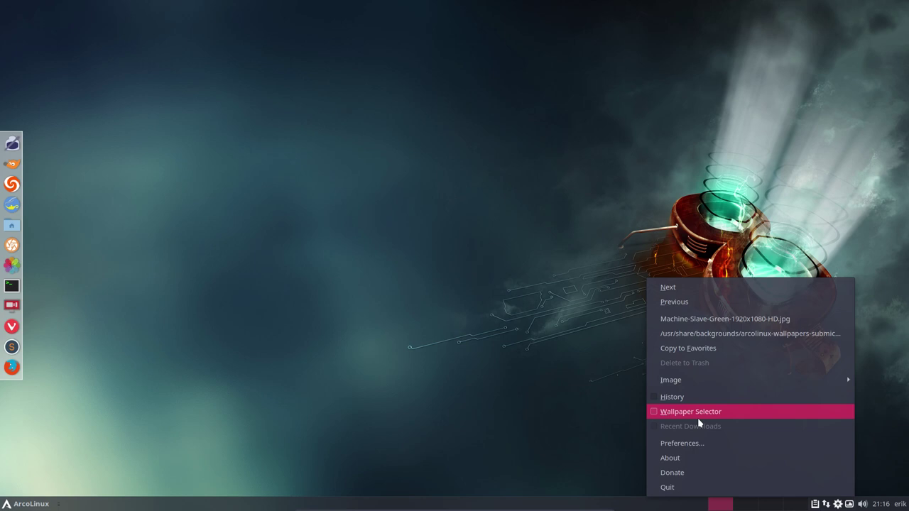
In Variety preferences, toggle Desktoppr on then off and select the /usr/share/backgrounds folder source.
left_click(686, 444)
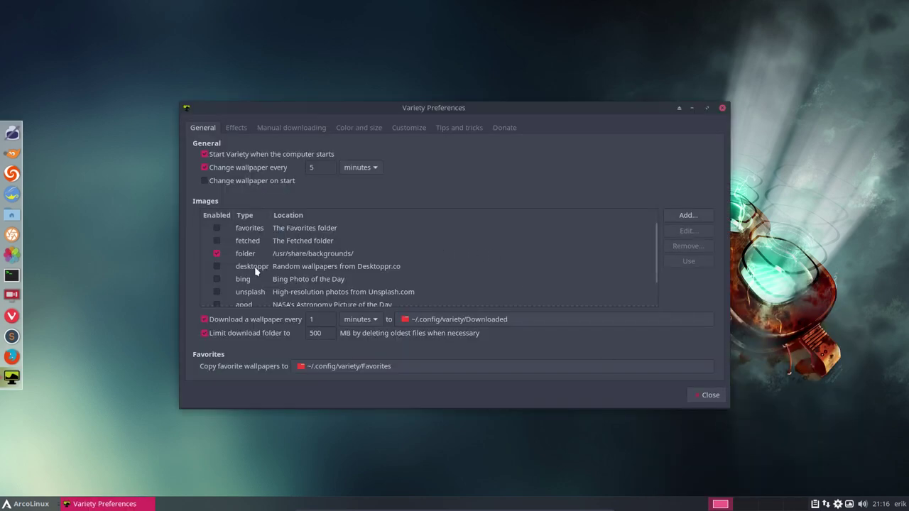
left_click(217, 269)
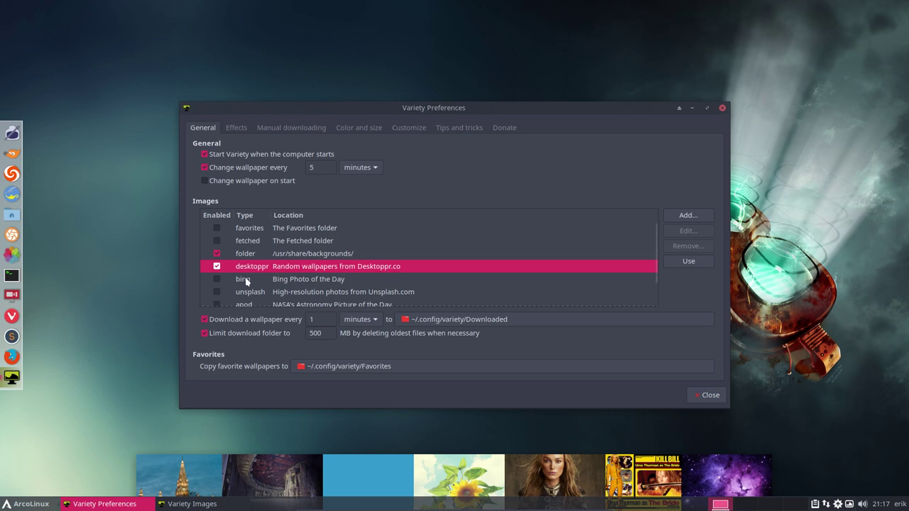
left_click(216, 267)
scroll(254, 266, "down", 2)
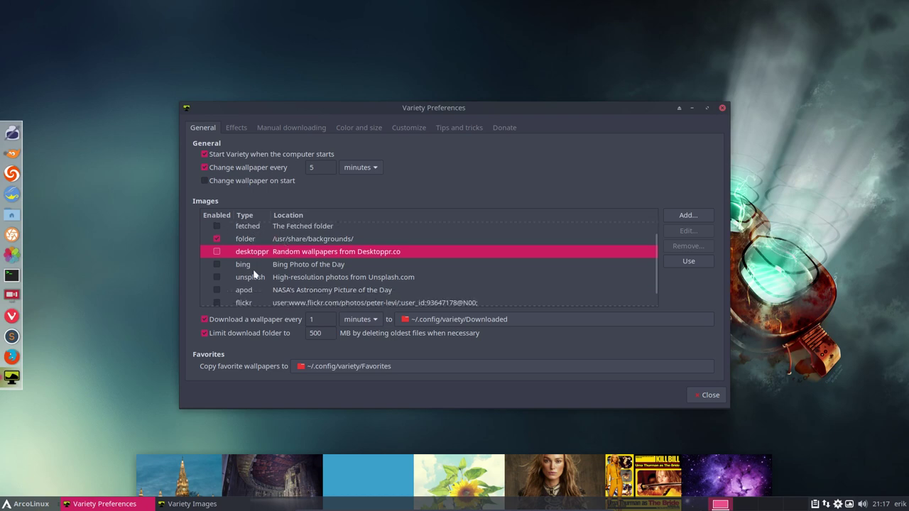
scroll(253, 270, "up", 2)
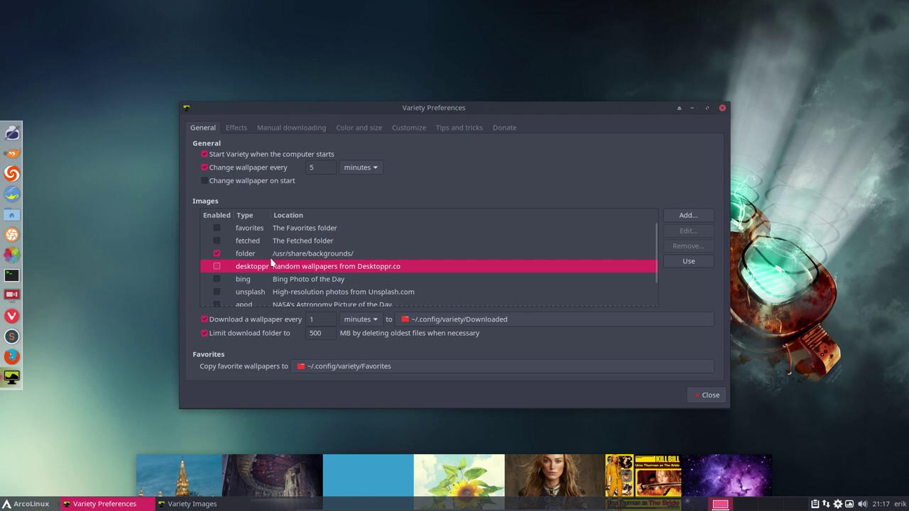
left_click(272, 257)
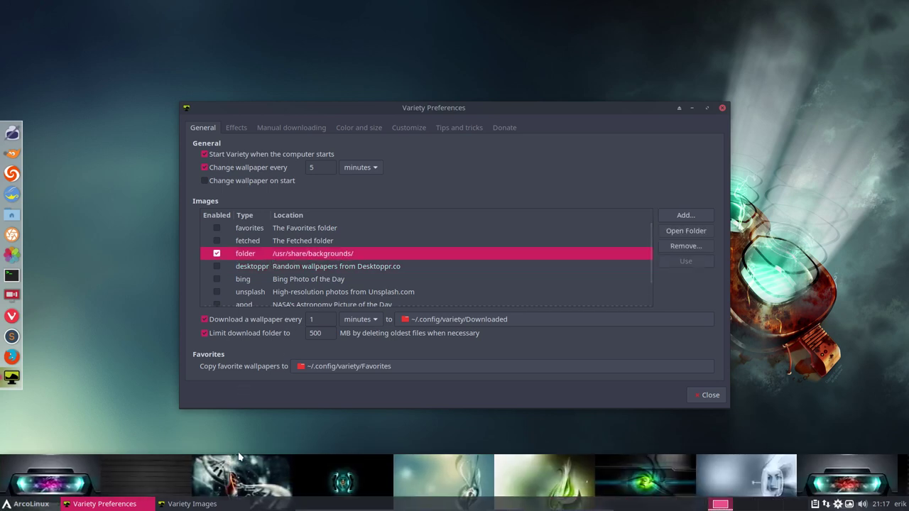
Try several thumbnails as wallpaper, settling on Cluster-Legacy-Hidden-Magenta-2560x1440-HD.jpg.
left_click(247, 483)
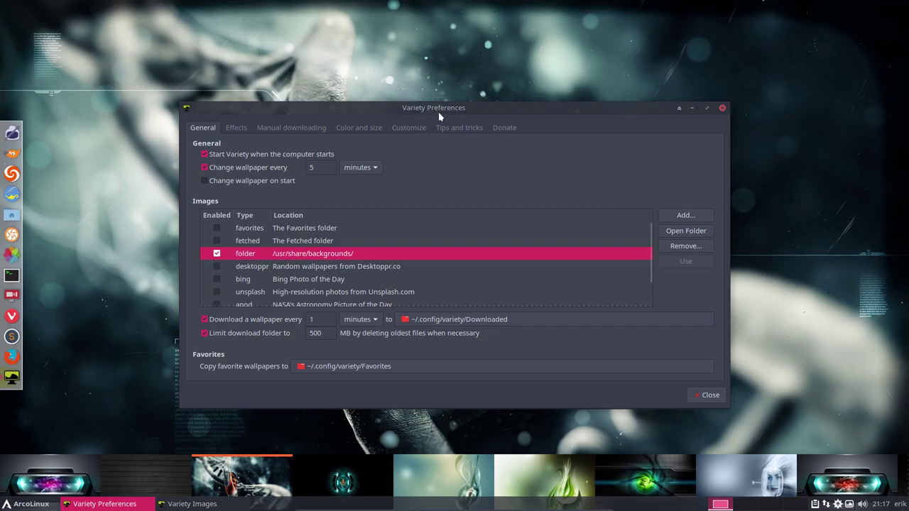
left_click_drag(438, 111, 420, 56)
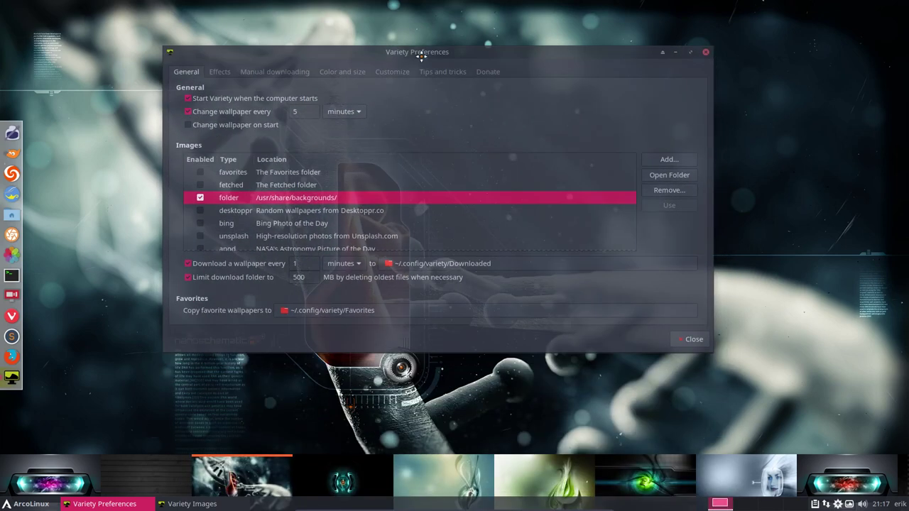
left_click(461, 481)
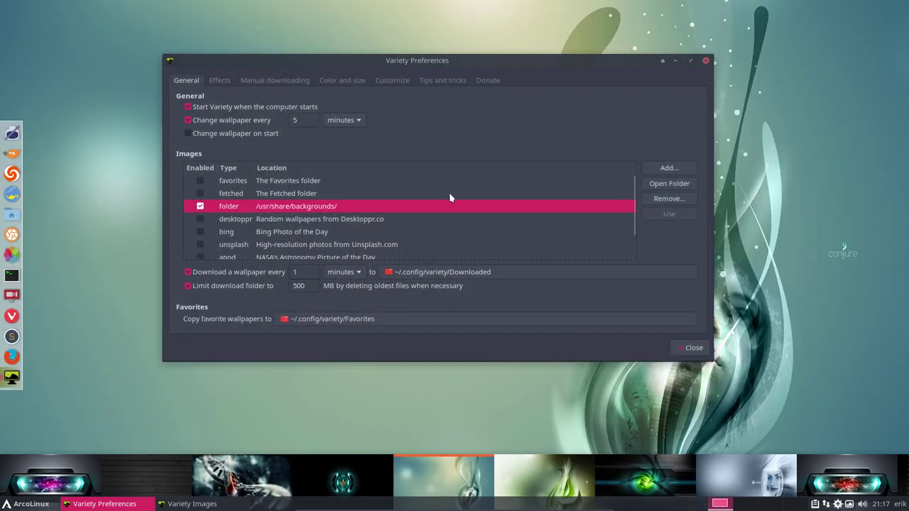
left_click_drag(447, 69, 392, 45)
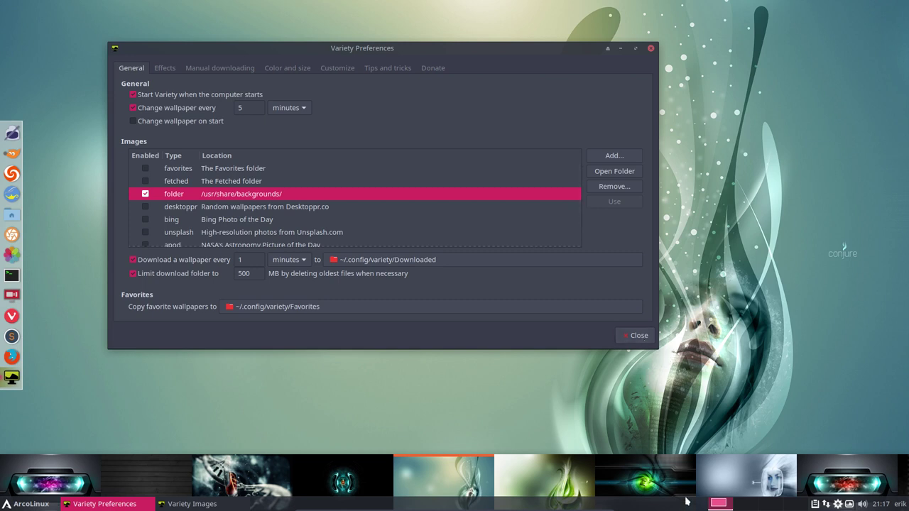
mouse_move(908, 465)
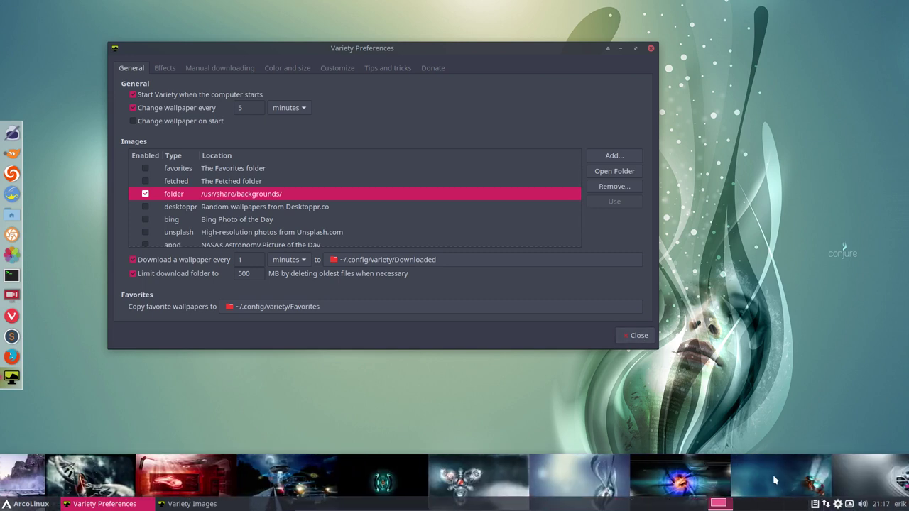
left_click(673, 483)
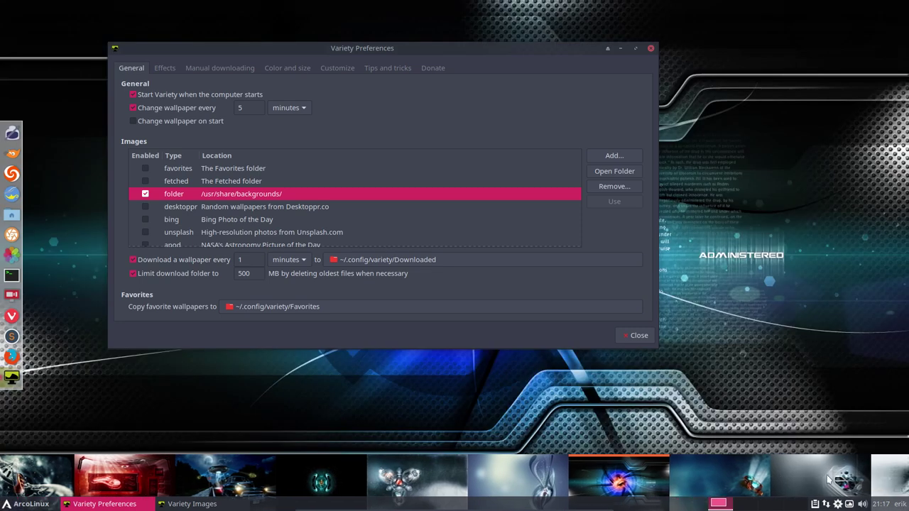
left_click(793, 487)
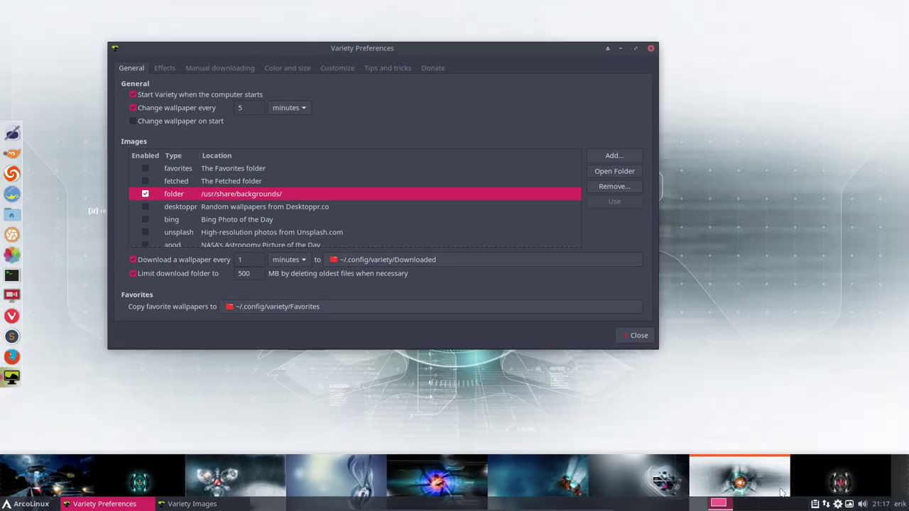
left_click(625, 486)
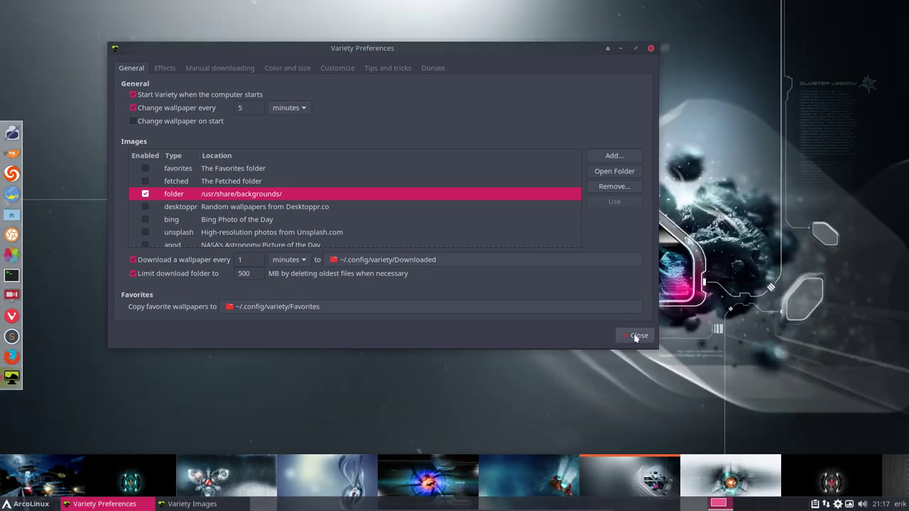
Close Variety's thumbnail strip and preferences window.
right_click(626, 487)
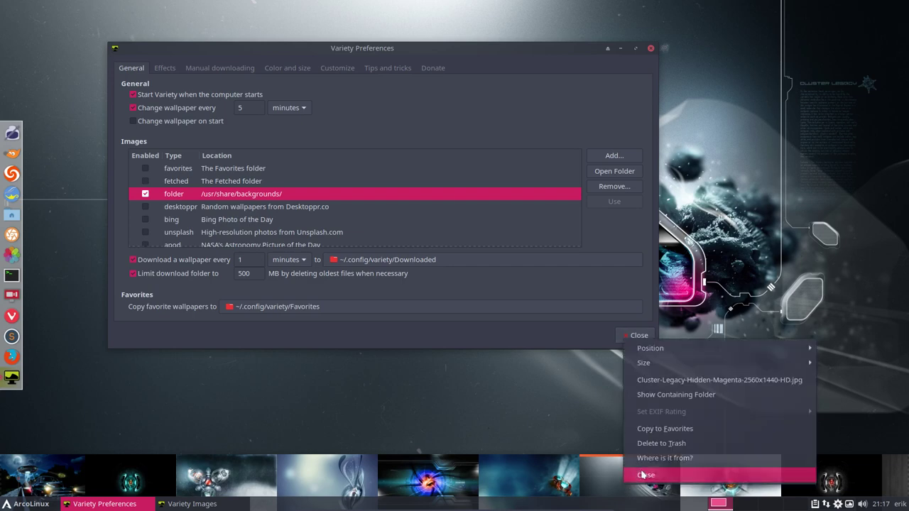
left_click(645, 340)
left_click(642, 338)
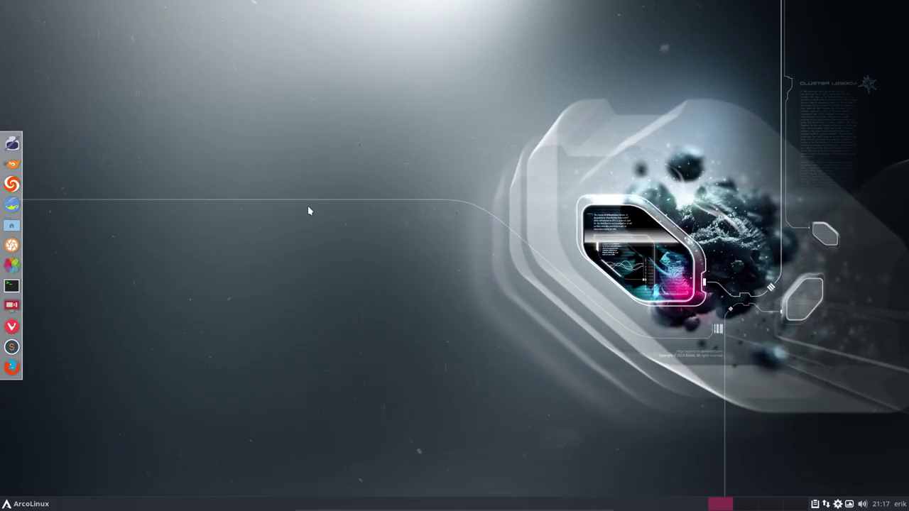
In Xfce Desktop settings, set the background folder to arcolinux-wallpapers-submicron1-1920x1080-1080hd.
left_click(35, 503)
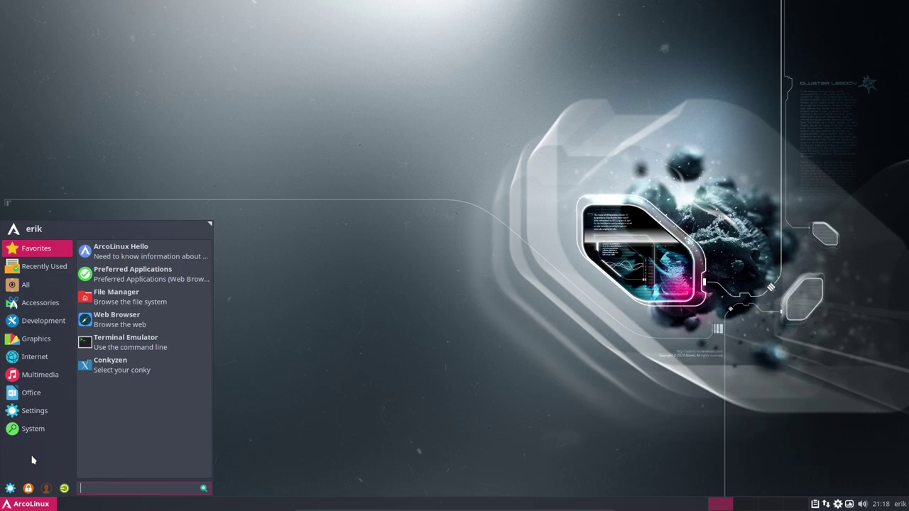
left_click(10, 488)
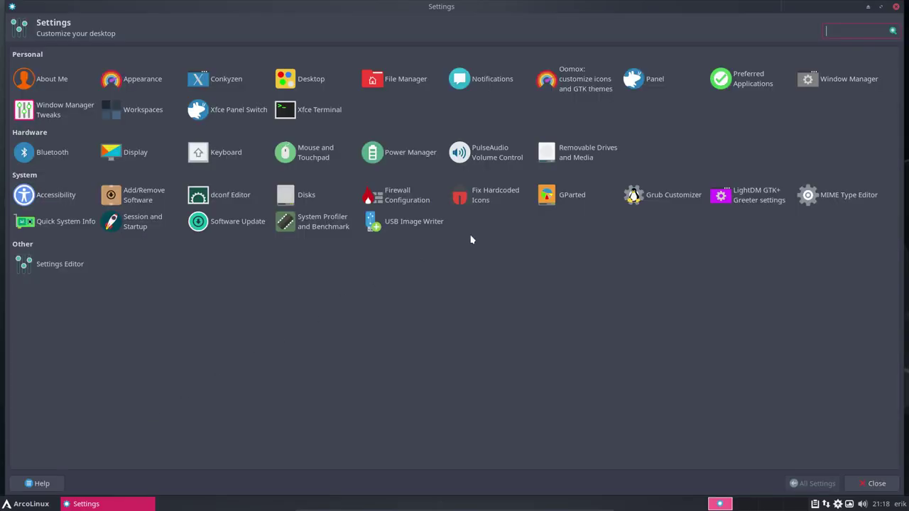
left_click(311, 85)
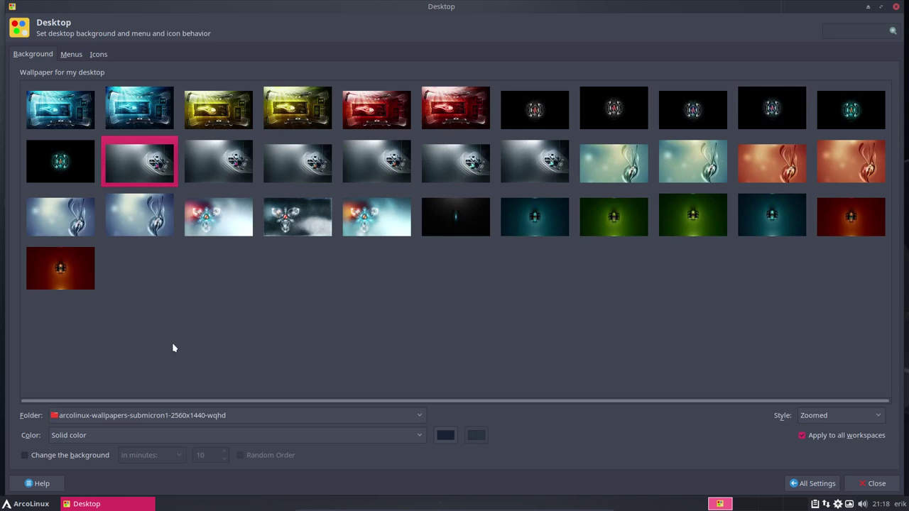
left_click(118, 423)
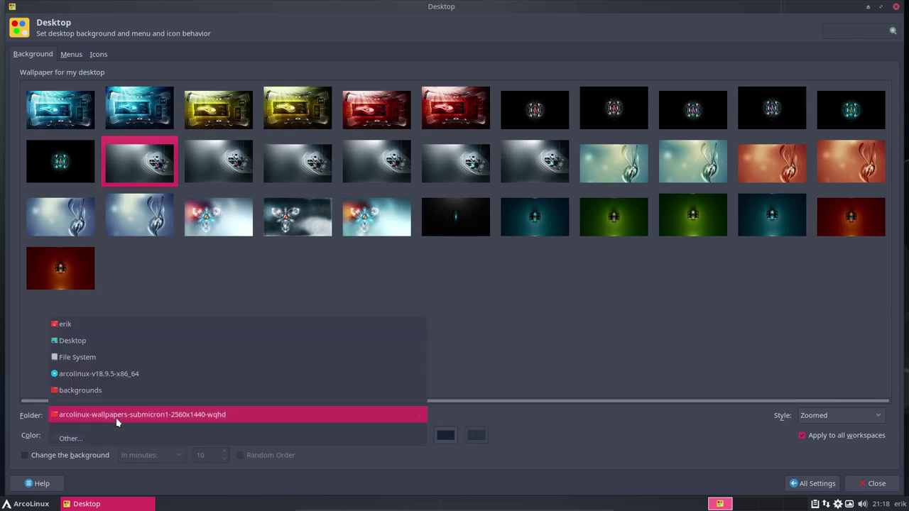
left_click(84, 438)
left_click(365, 137)
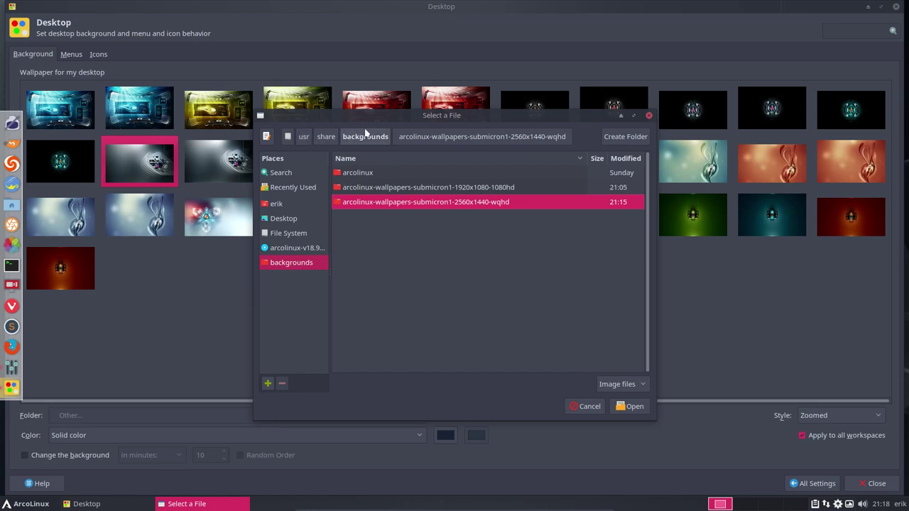
left_click(371, 188)
left_click(370, 178)
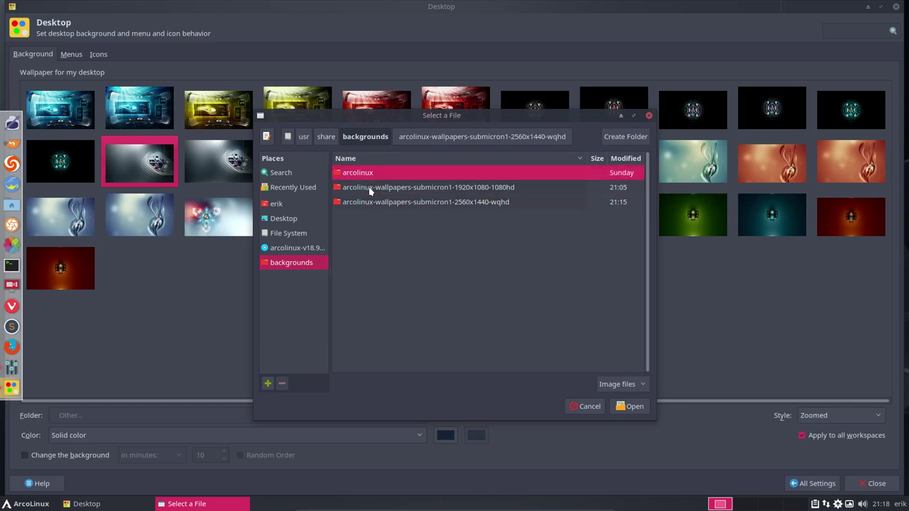
left_click(371, 188)
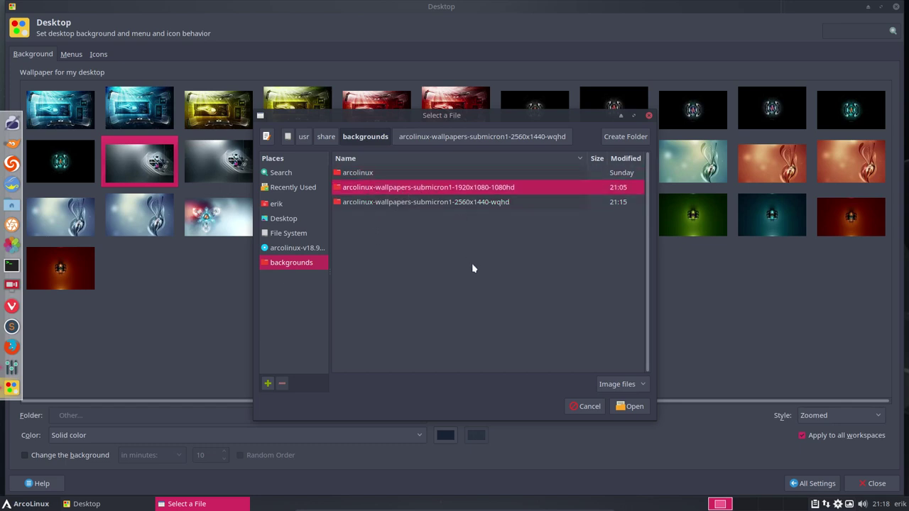
left_click(633, 405)
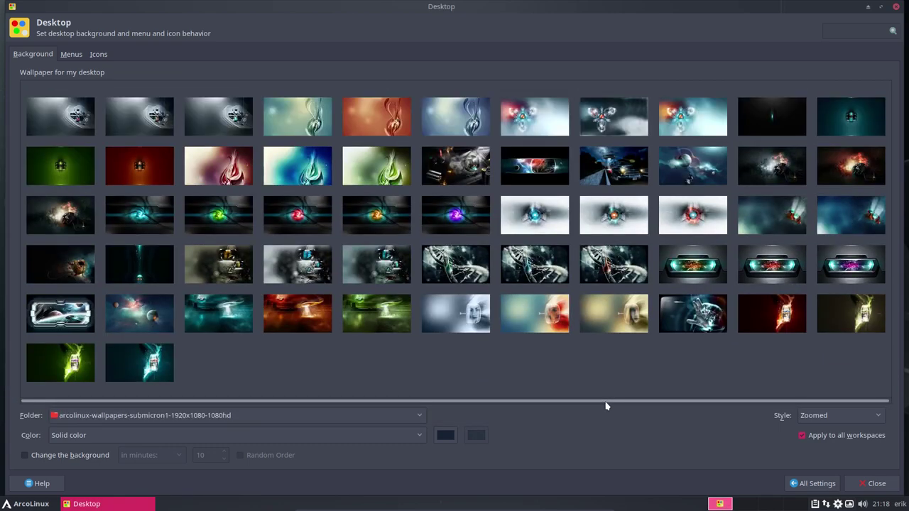
Make the red wallpaper the desktop background.
mouse_move(483, 16)
left_mouse_down()
mouse_move(499, 474)
mouse_move(471, 192)
mouse_move(473, 3)
left_mouse_up()
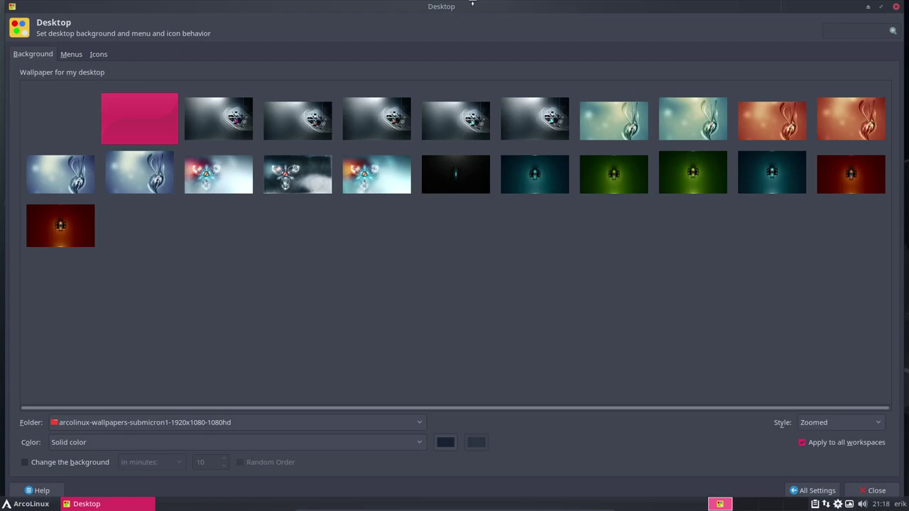
left_click(376, 107)
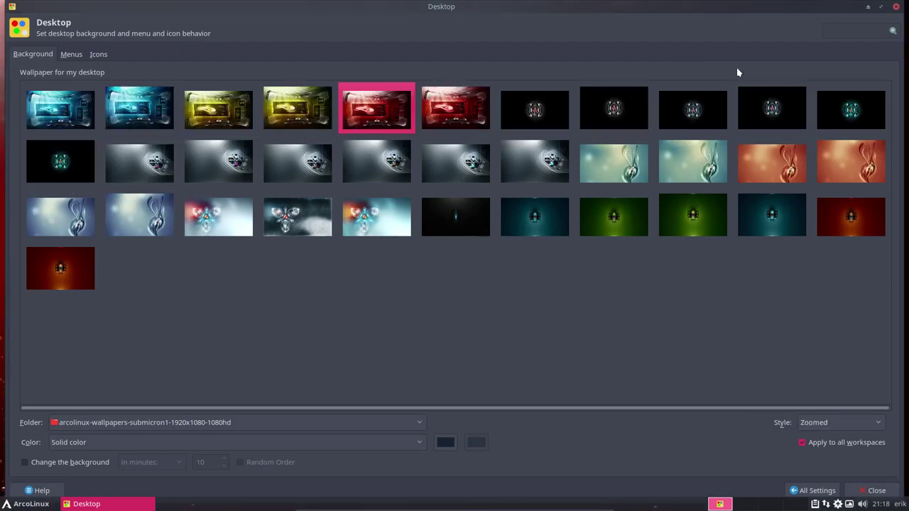
mouse_move(665, 10)
left_mouse_down()
mouse_move(714, 253)
mouse_move(588, 95)
mouse_move(675, 4)
left_mouse_up()
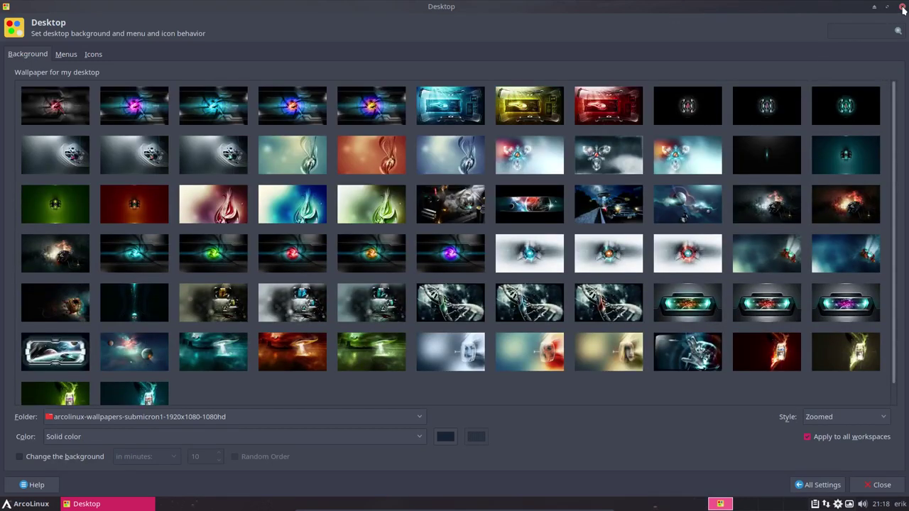
Close the settings windows, log out, and pick the Openbox session at the LightDM login.
left_click(902, 7)
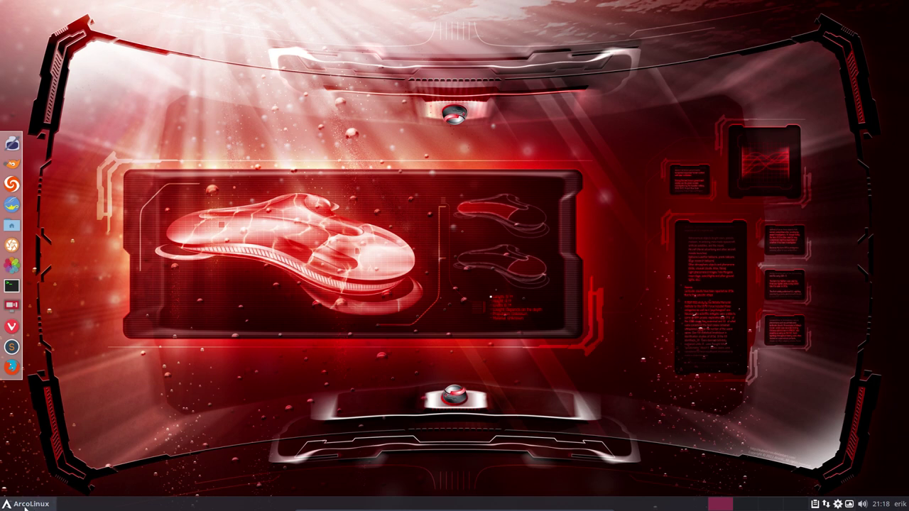
left_click(50, 504)
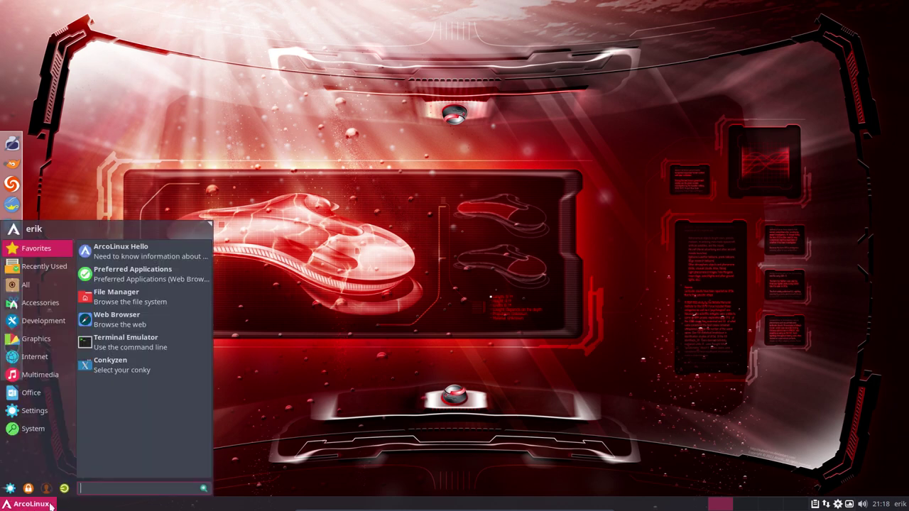
left_click(10, 488)
left_click(896, 7)
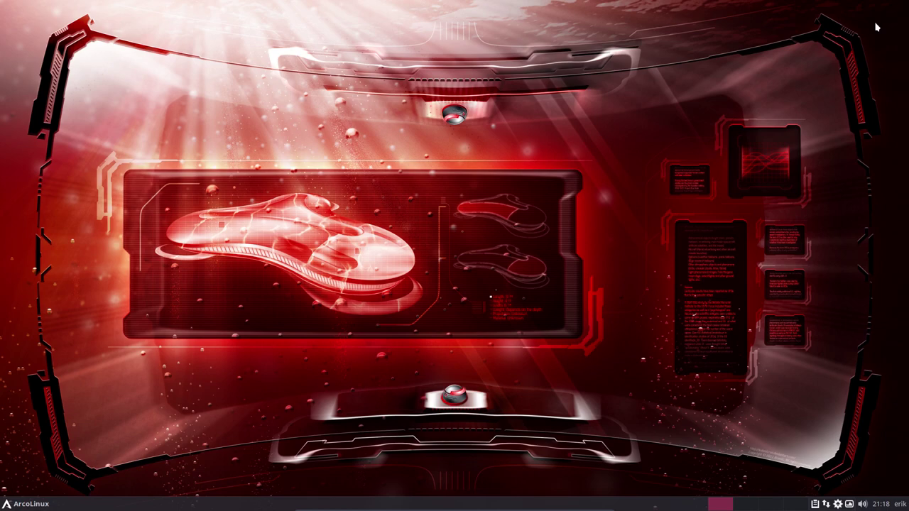
left_click(23, 503)
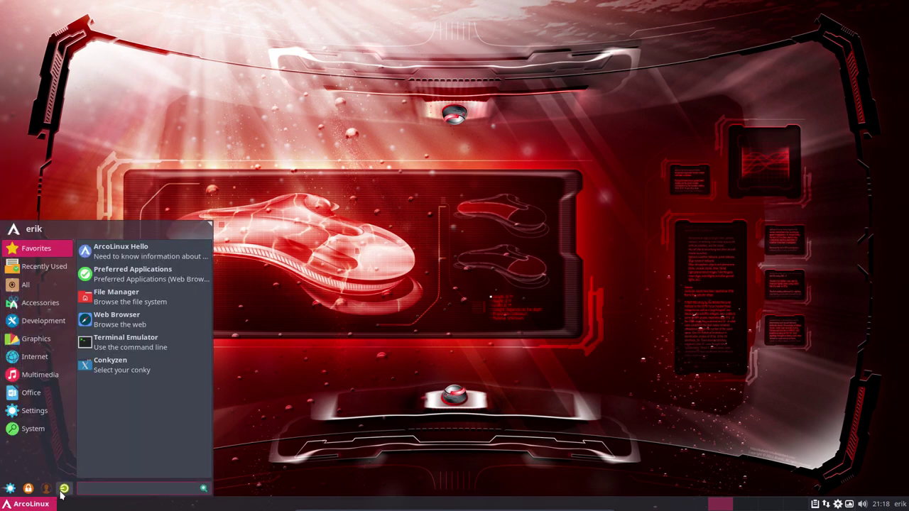
left_click(64, 489)
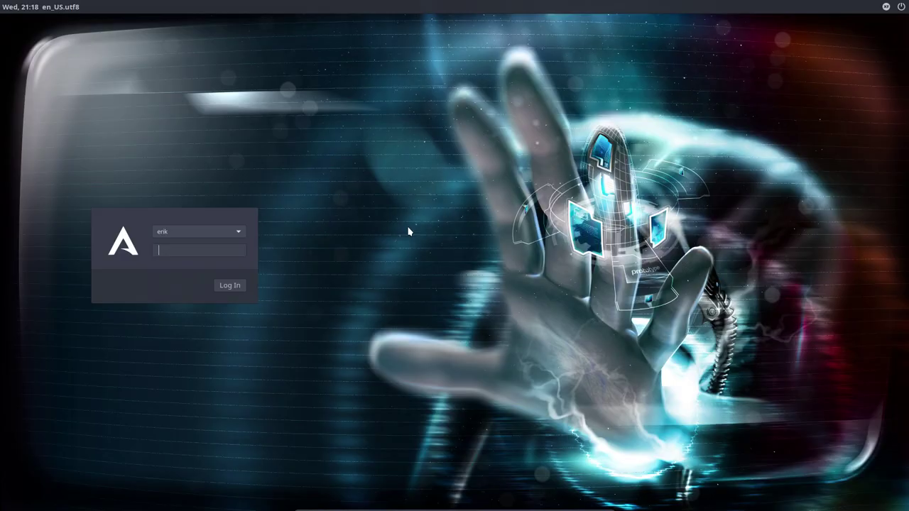
left_click(887, 6)
left_click(849, 21)
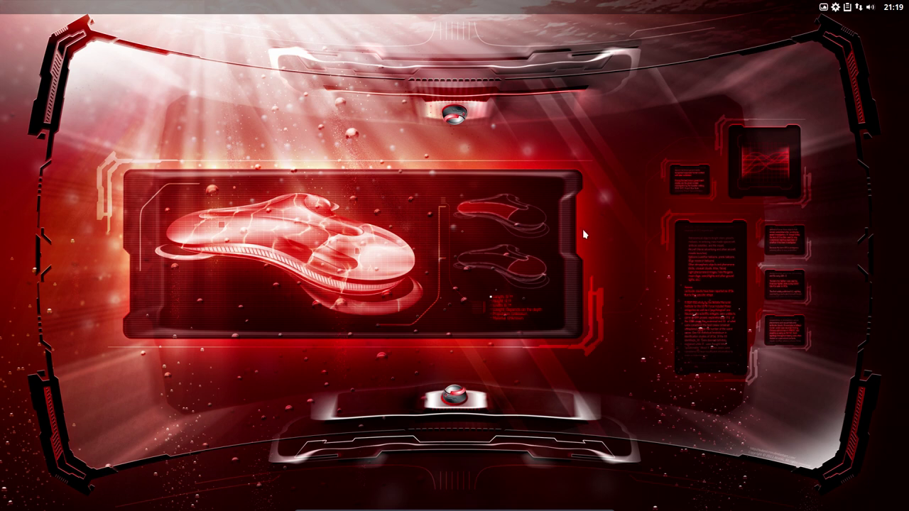
Choose Next in Variety's tray menu to switch to the UFO-over-pier wallpaper.
left_click(823, 8)
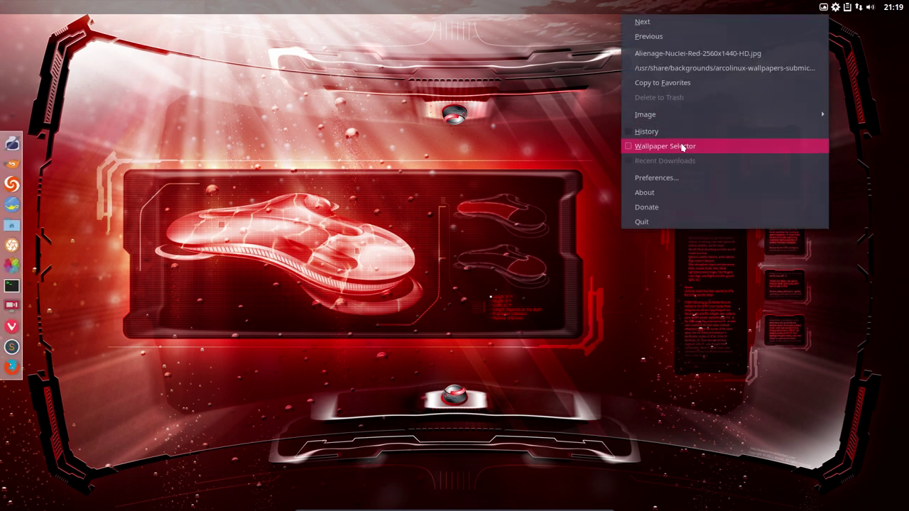
left_click(666, 21)
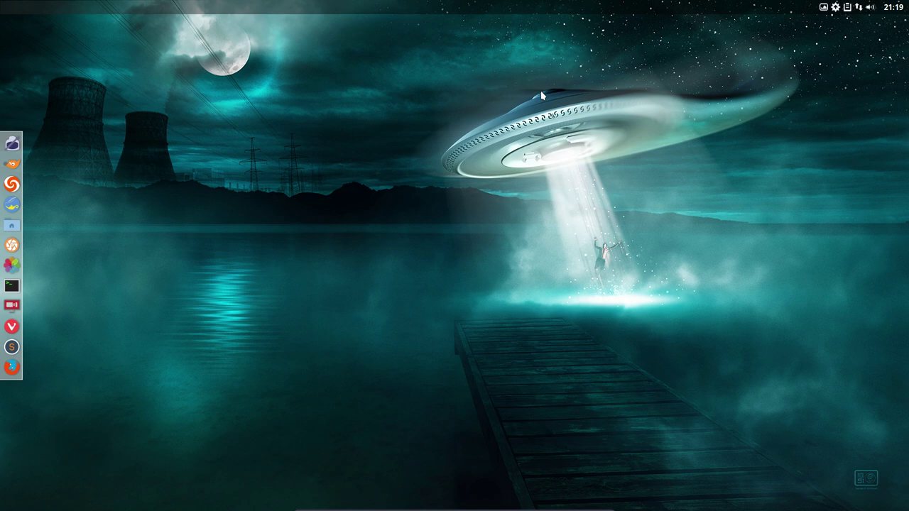
From the Openbox desktop menu, display the keybinds list in a new window.
right_click(315, 201)
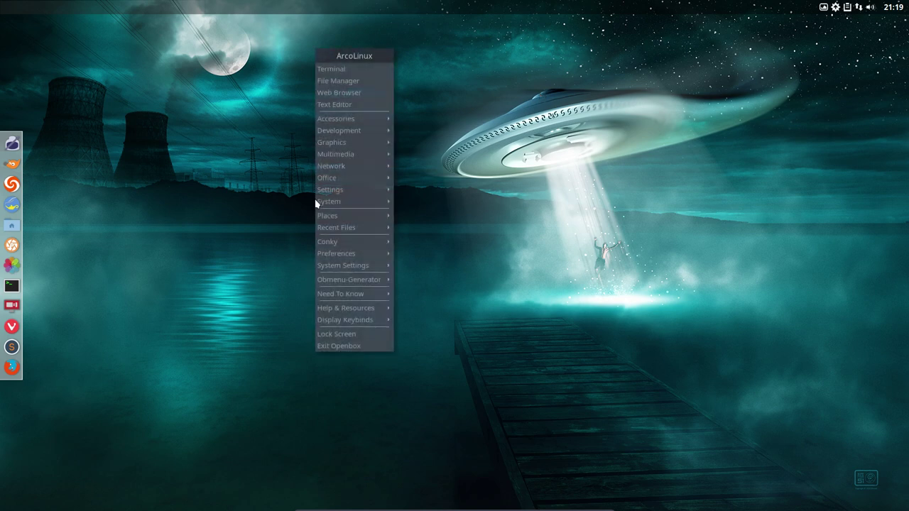
mouse_move(362, 321)
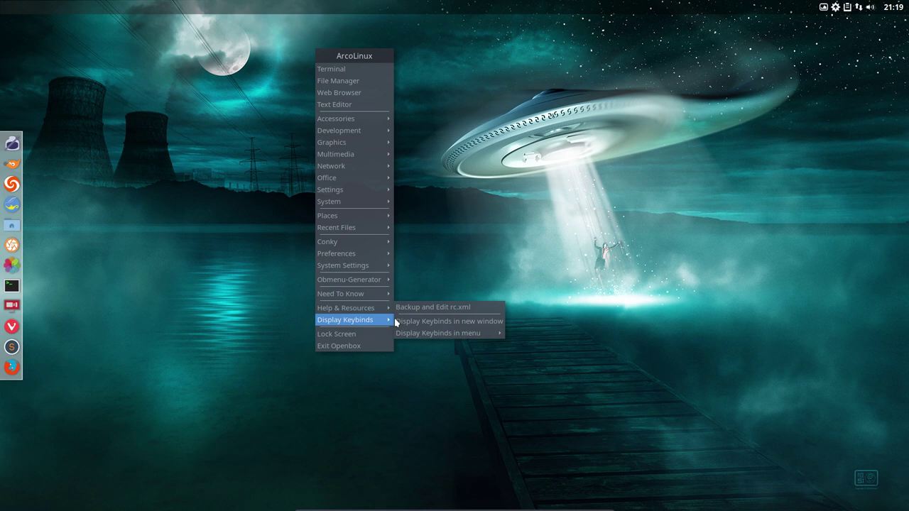
left_click(441, 321)
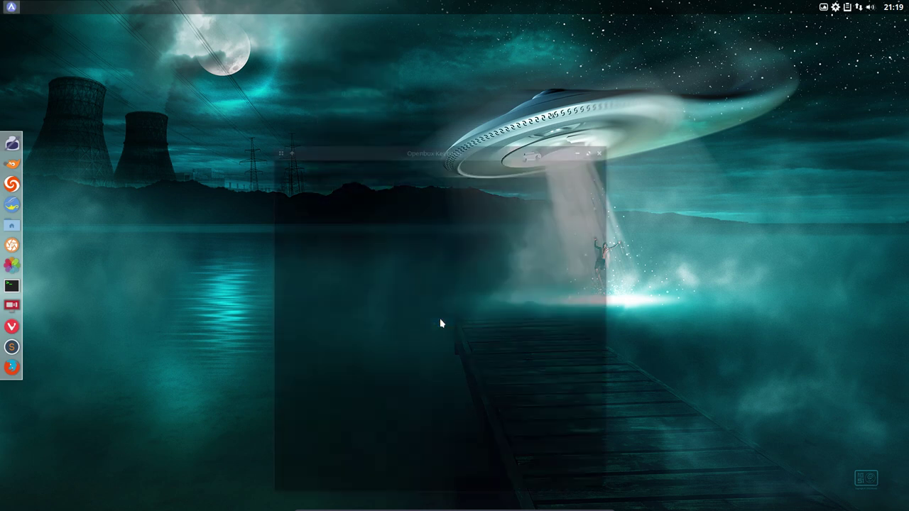
scroll(441, 320, "down", 20)
scroll(441, 320, "up", 5)
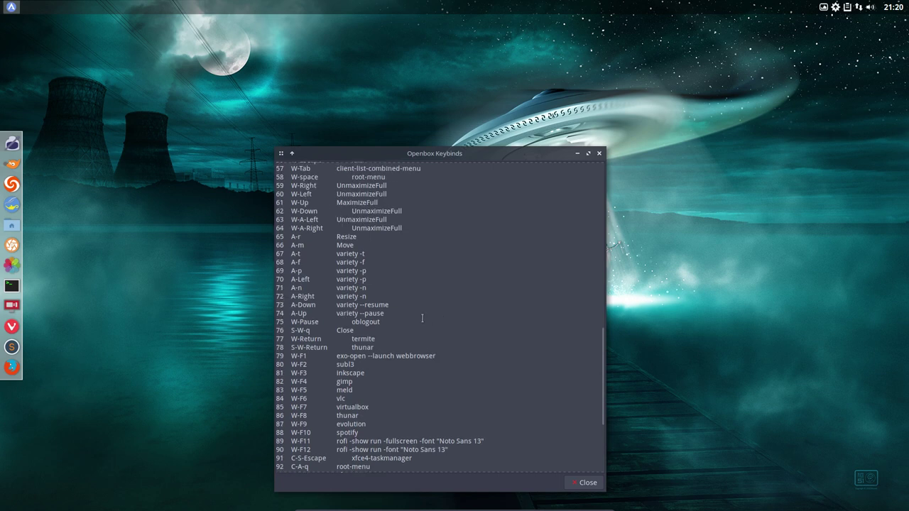
Highlight the Variety keybinds on lines 67–75, including A-Up and 'resume'.
left_click_drag(385, 320, 295, 246)
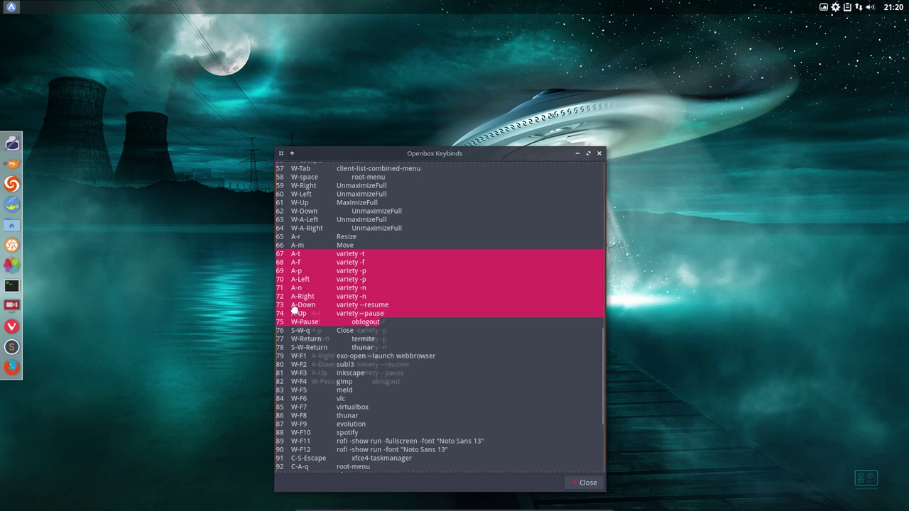
left_click(306, 313)
left_click_drag(306, 313, 290, 314)
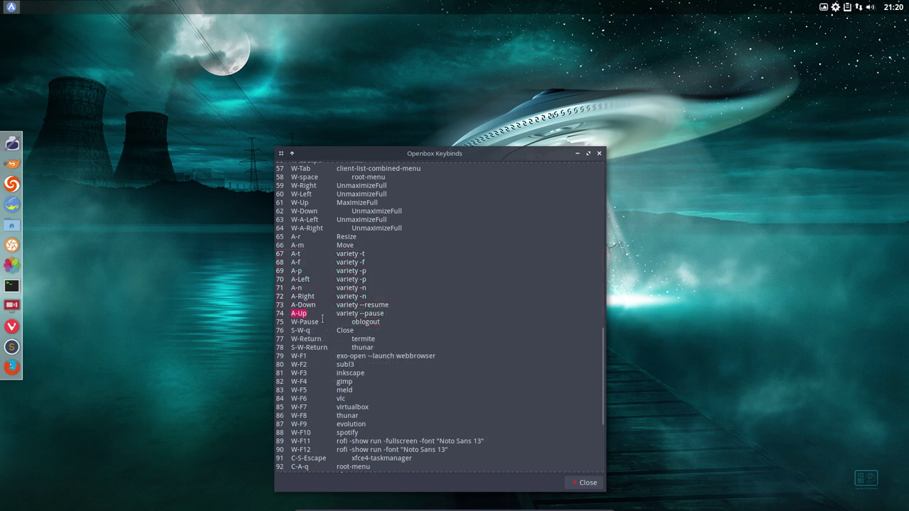
left_click(315, 305)
double_click(377, 305)
Close the keybinds window and briefly open, then close, Variety's preferences.
left_click(600, 154)
left_click(824, 8)
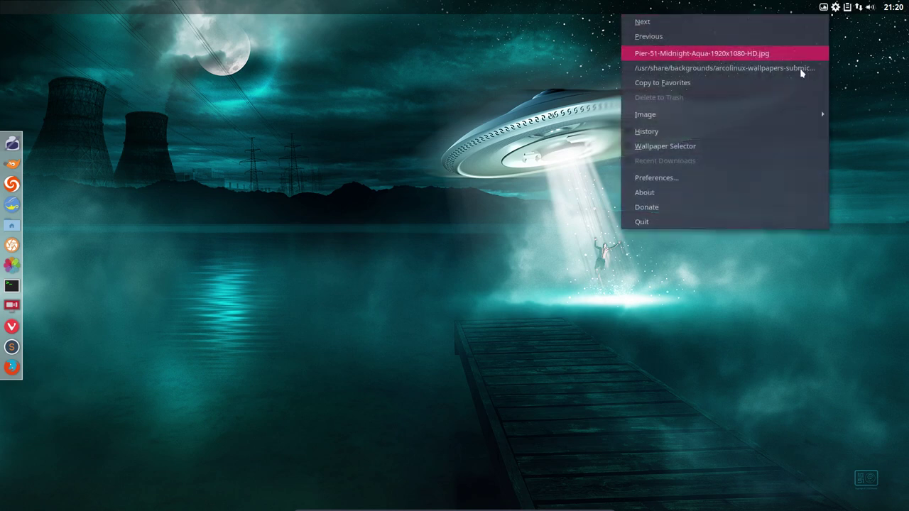
left_click(684, 179)
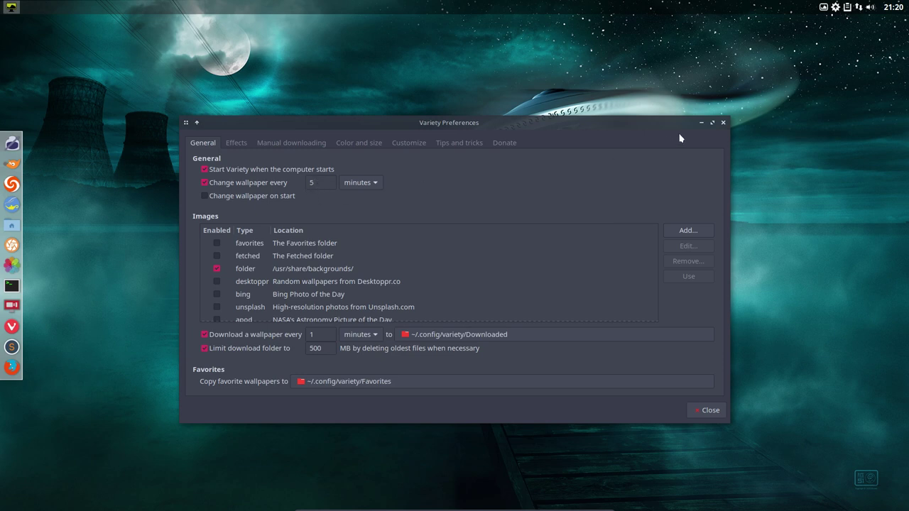
left_click(724, 123)
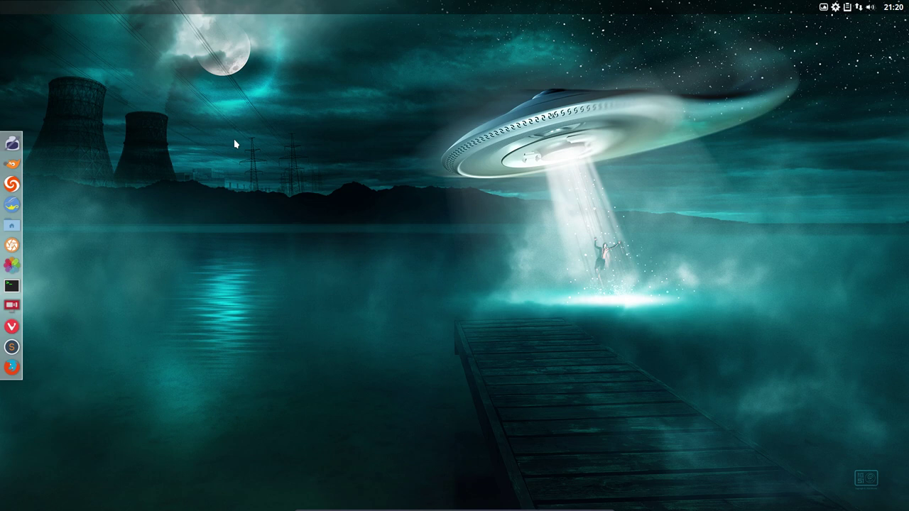
Open Nitrogen from the Openbox desktop menu and select Conjure-Fiery-Sienna-2560x1440-HD.
right_click(286, 113)
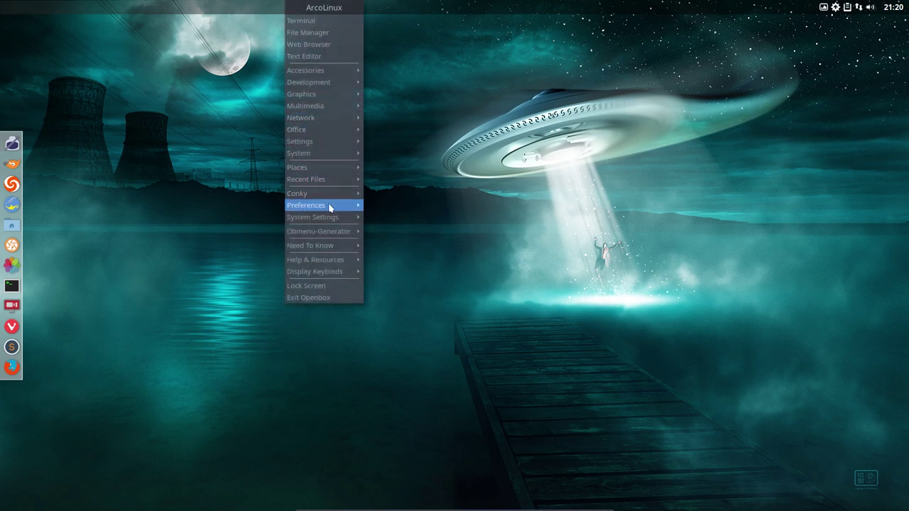
mouse_move(330, 207)
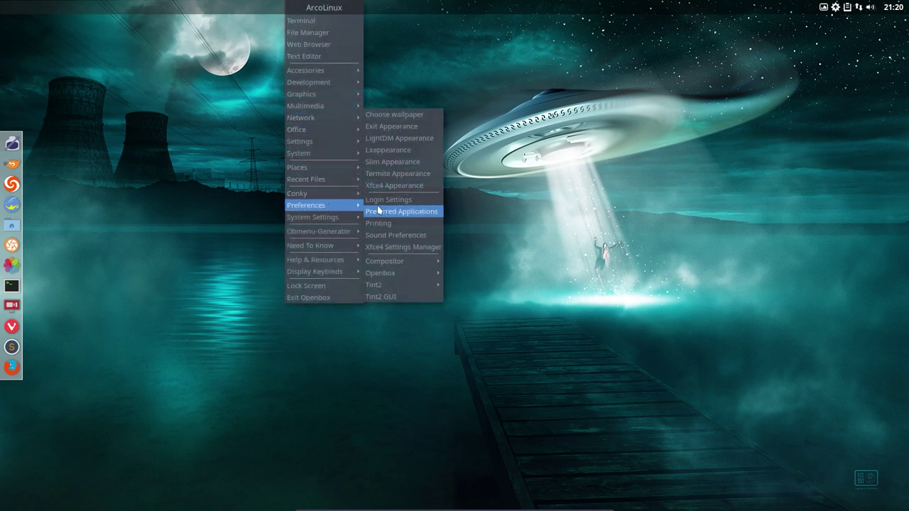
left_click(402, 116)
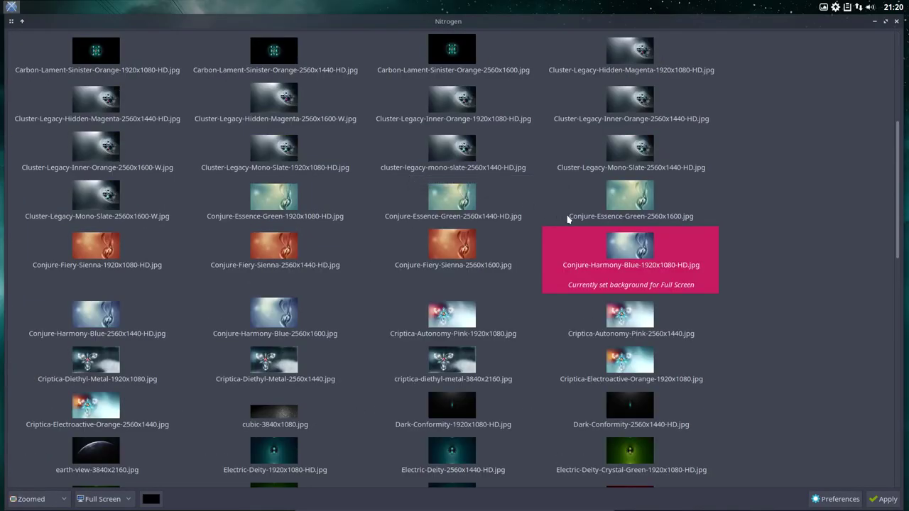
left_click(296, 252)
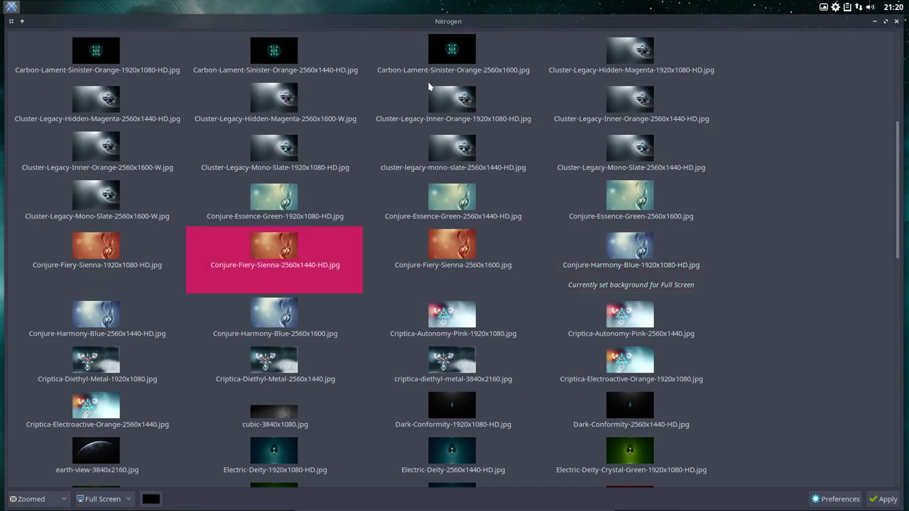
mouse_move(593, 21)
left_mouse_down()
mouse_move(588, 144)
mouse_move(601, 1)
mouse_move(586, 45)
mouse_move(581, 25)
left_mouse_up()
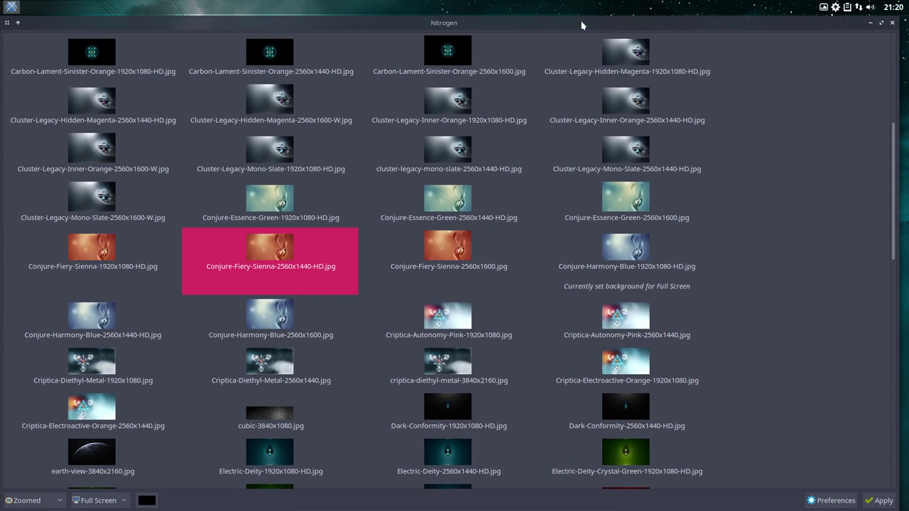
Apply it as a Zoomed, Full Screen wallpaper and close Nitrogen.
left_click(61, 505)
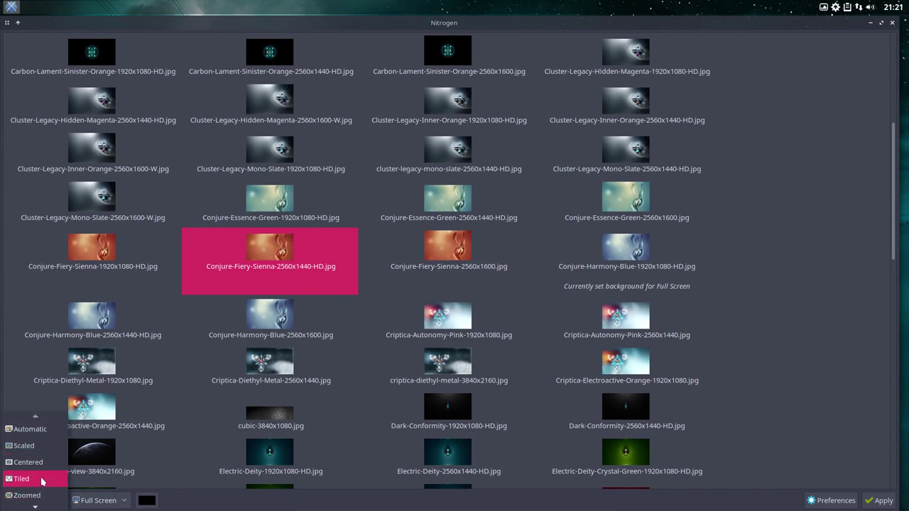
left_click(98, 500)
left_click(99, 502)
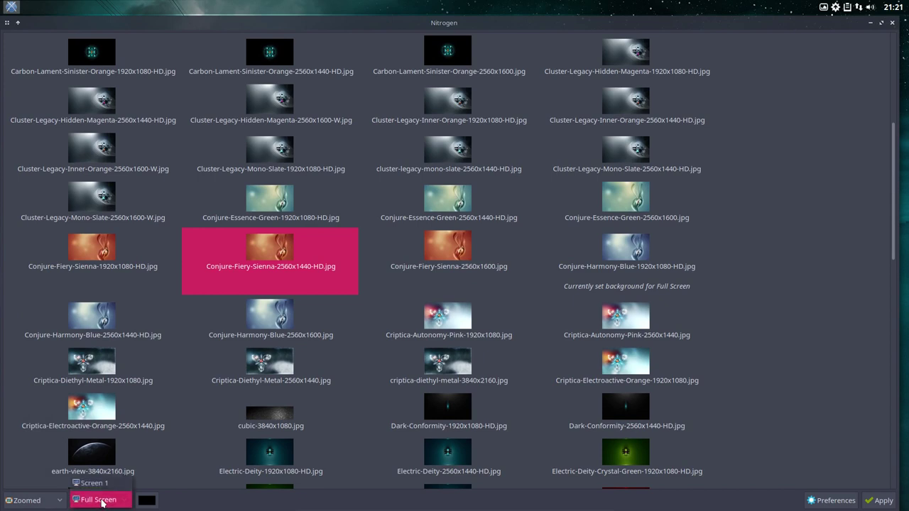
left_click(99, 501)
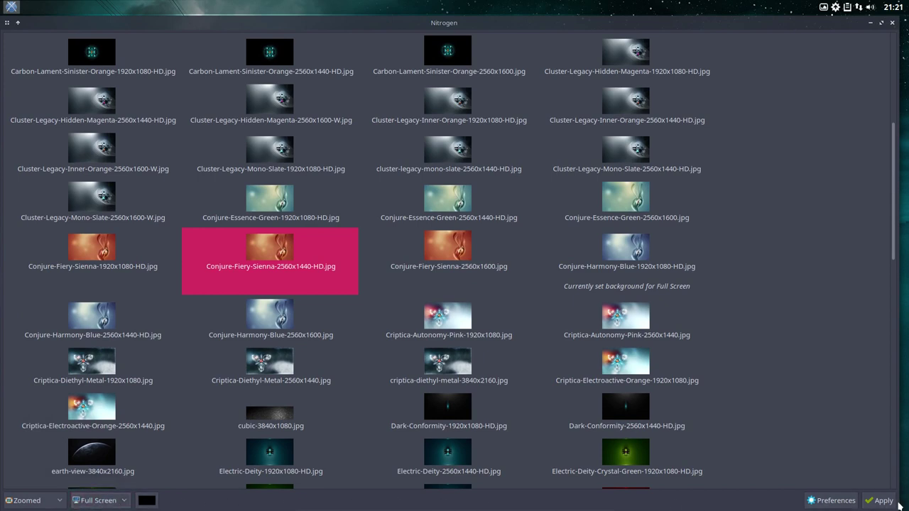
left_click(879, 501)
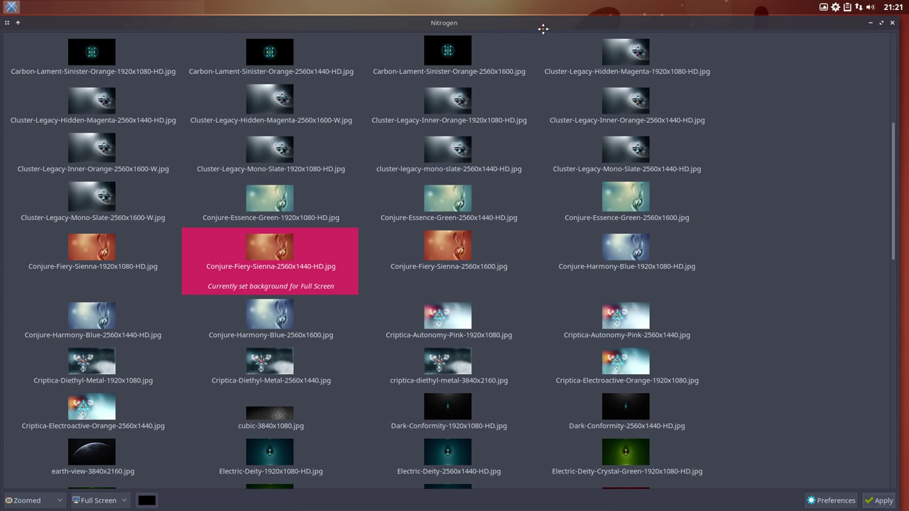
left_click_drag(544, 27, 350, 82)
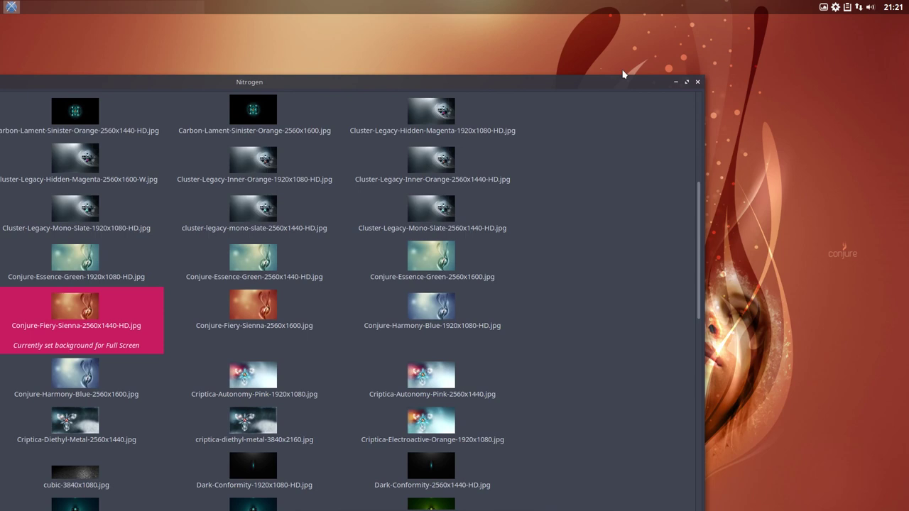
left_click(698, 83)
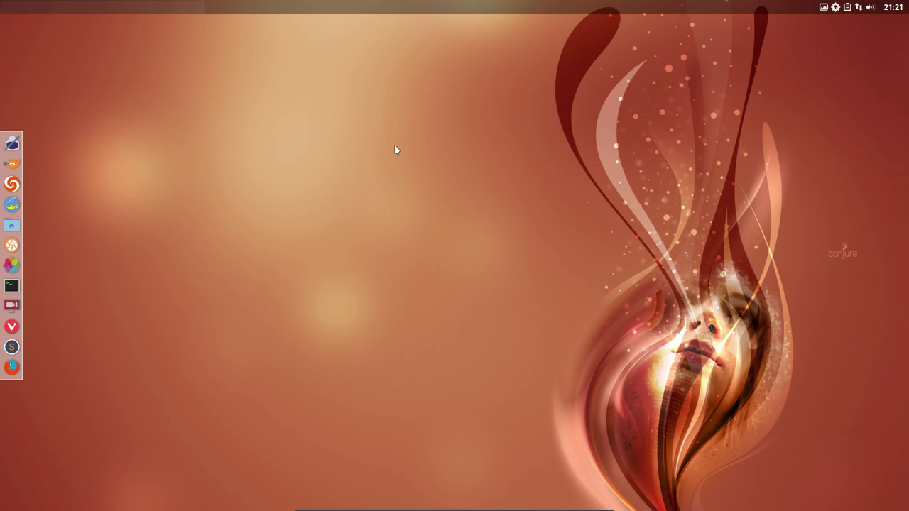
Open and dismiss the Openbox desktop root menu several times.
right_click(291, 192)
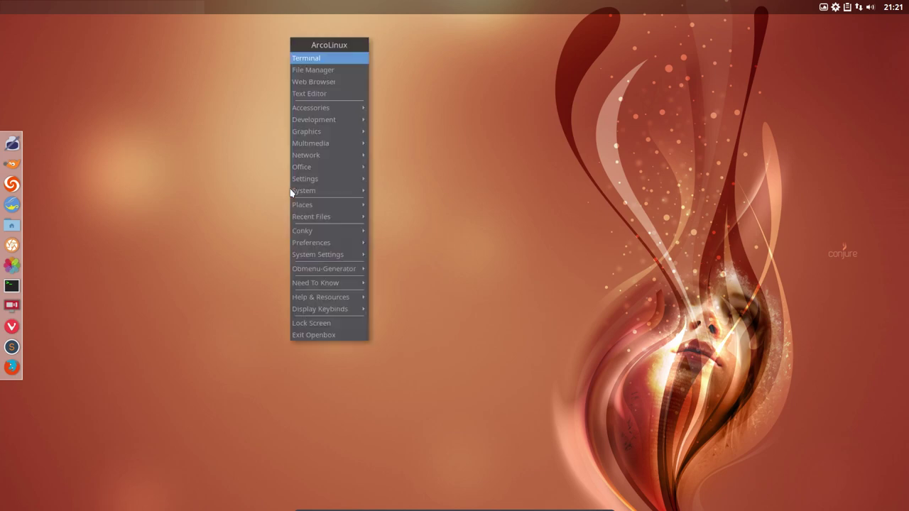
left_click(264, 205)
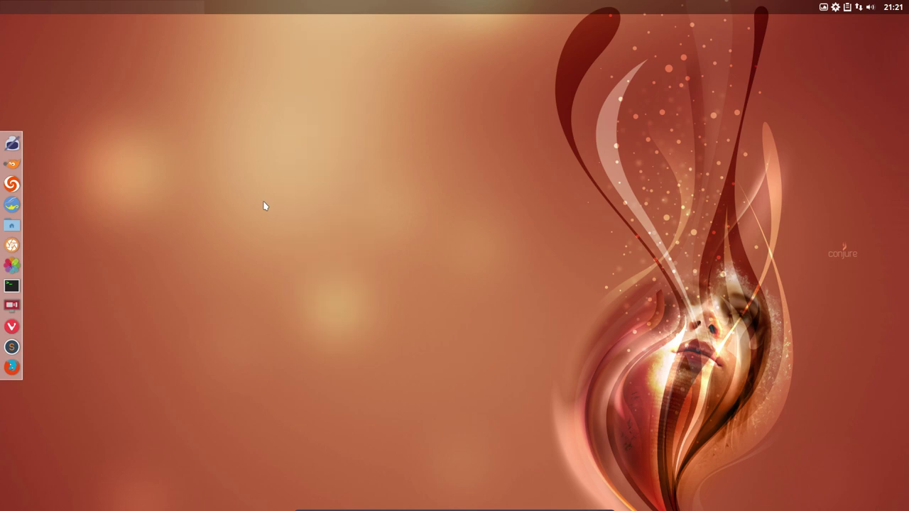
right_click(264, 205)
left_click(240, 201)
right_click(261, 172)
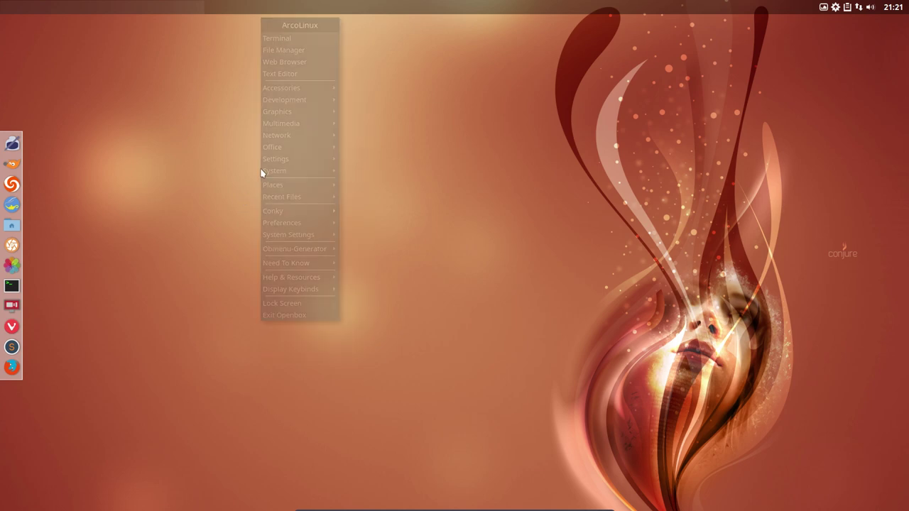
left_click(240, 188)
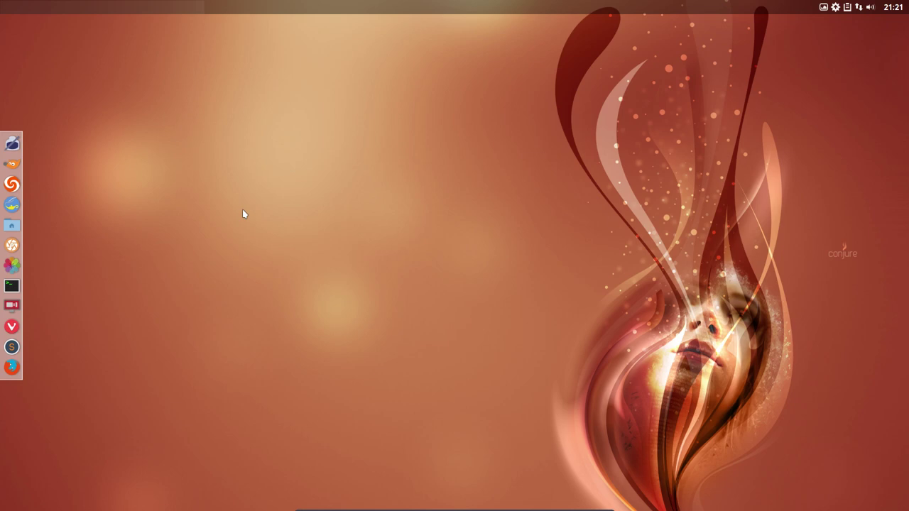
right_click(243, 224)
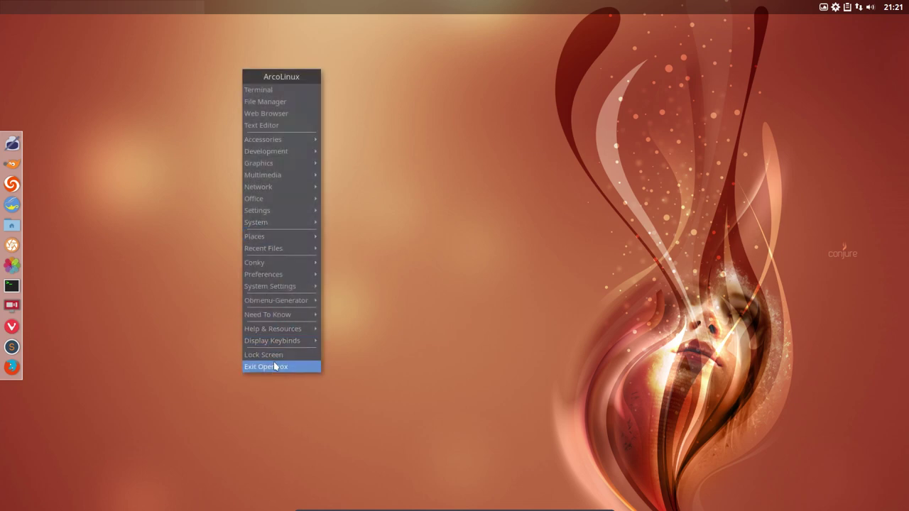
left_click(405, 320)
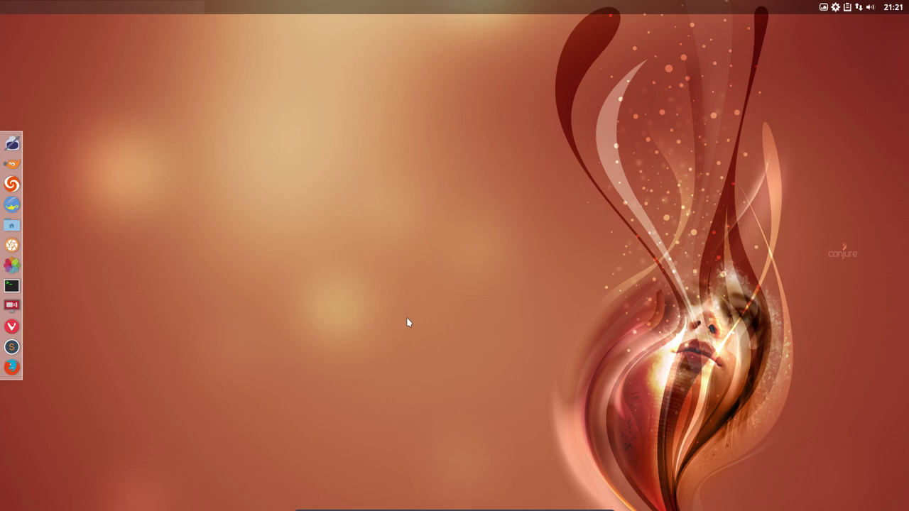
Cancel the Super+X log-out options, then choose Exit Openbox from the root menu.
key("super+x")
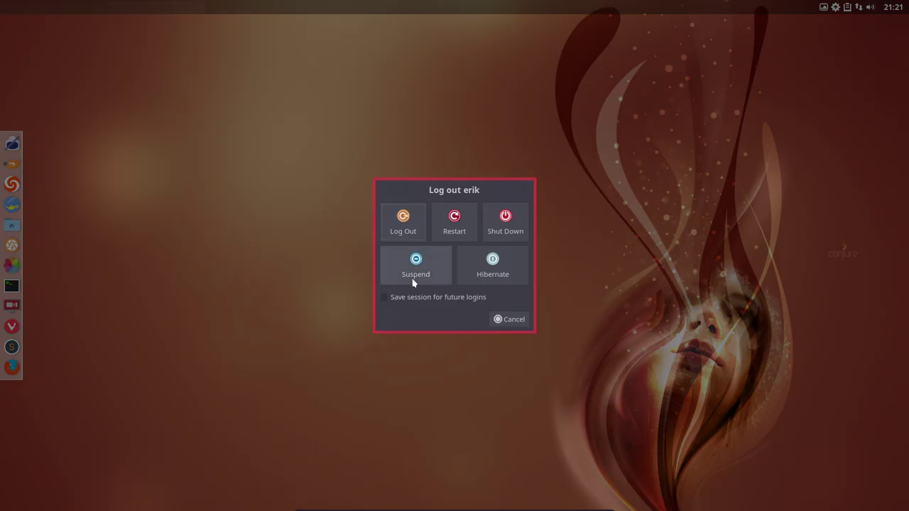
left_click(504, 320)
right_click(301, 239)
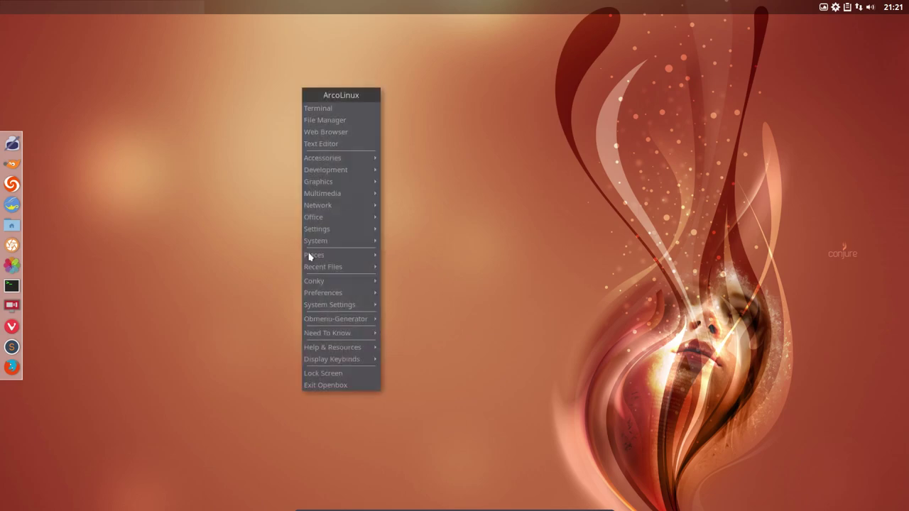
left_click(331, 384)
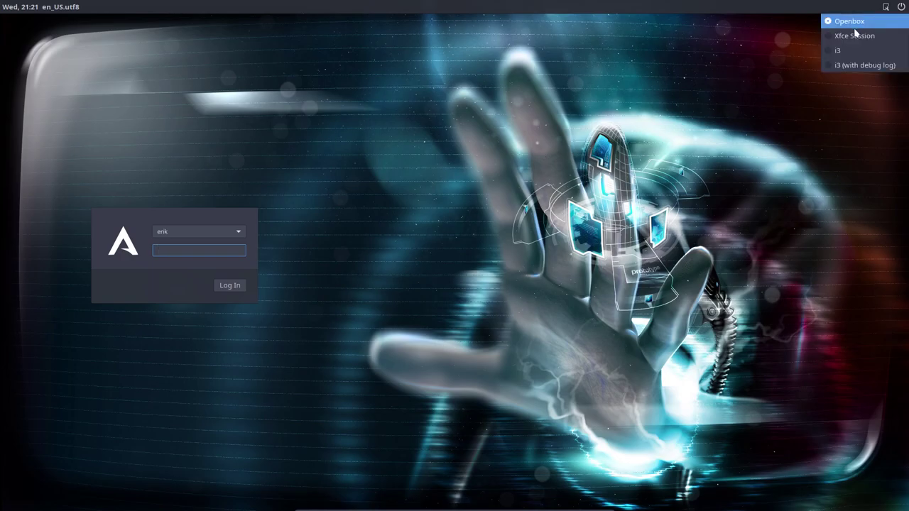
Choose the i3 session in LightDM and log in with the account password.
left_click(837, 51)
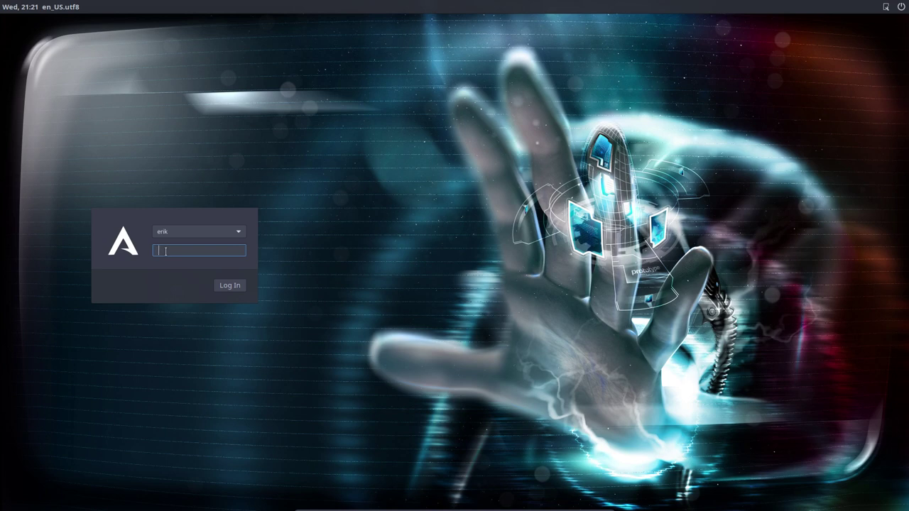
type("***")
key("Return")
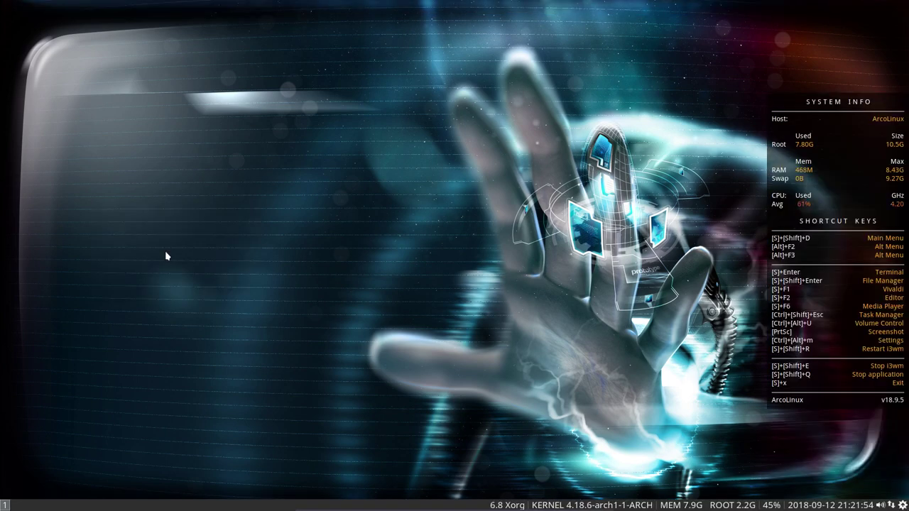
Try the file manager and the Super+Shift+D, Alt+F2 and Alt+F3 launchers without starting anything.
key("super+shift+Return")
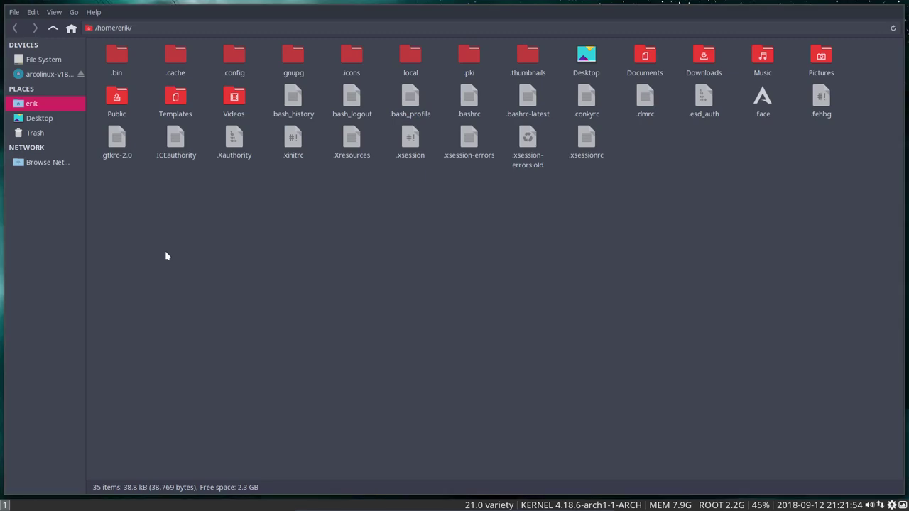
key("super+shift+q")
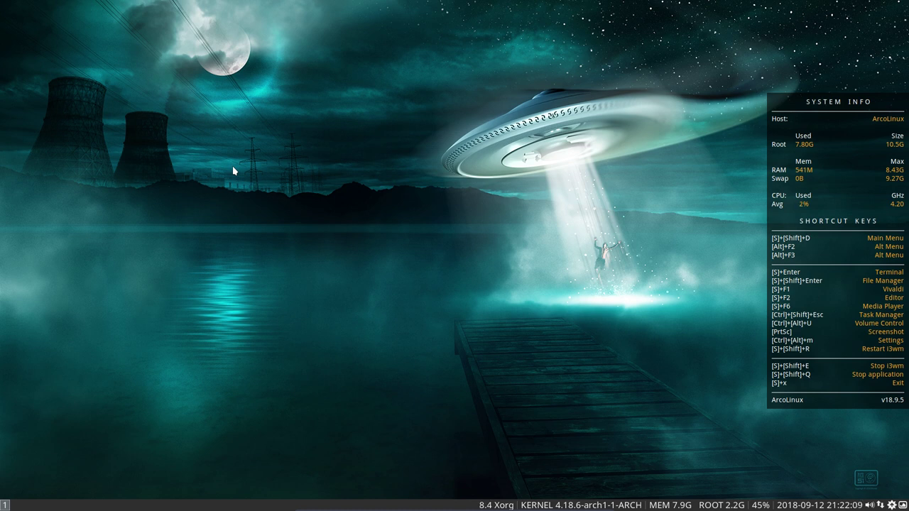
key("super+shift+d")
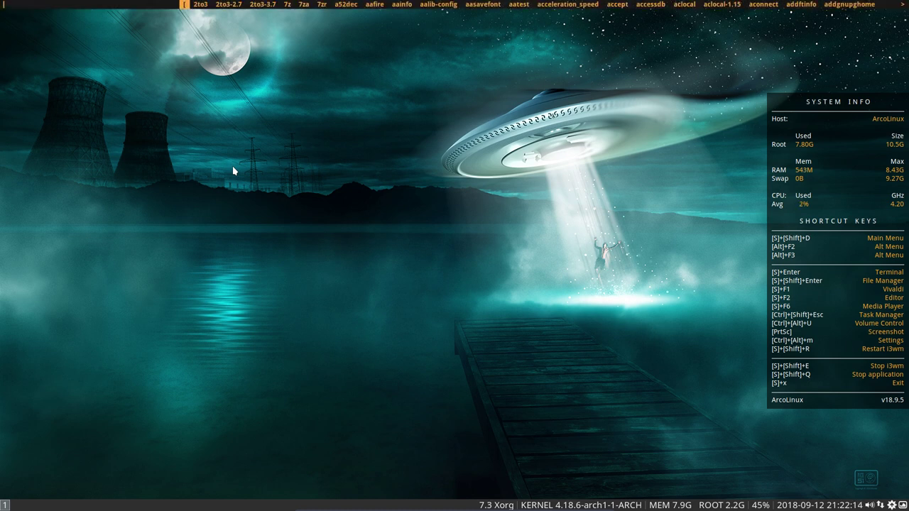
key("Escape")
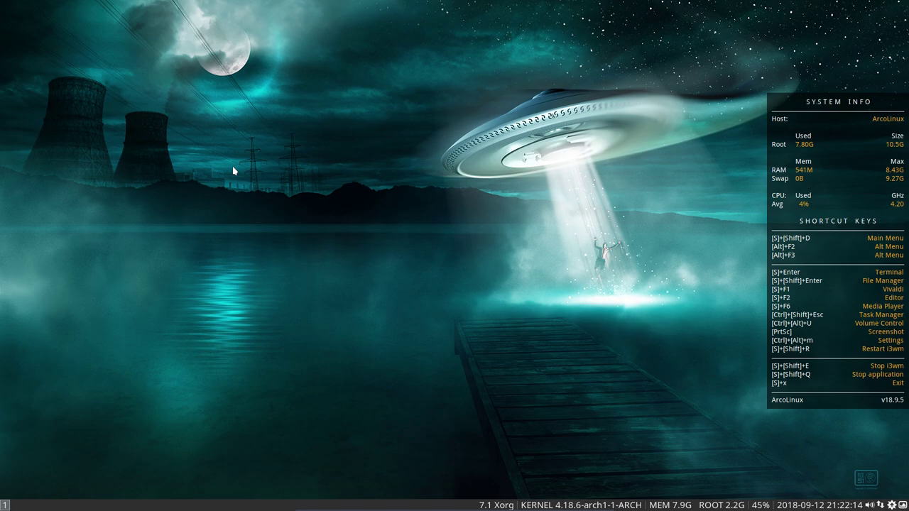
key("alt+F2")
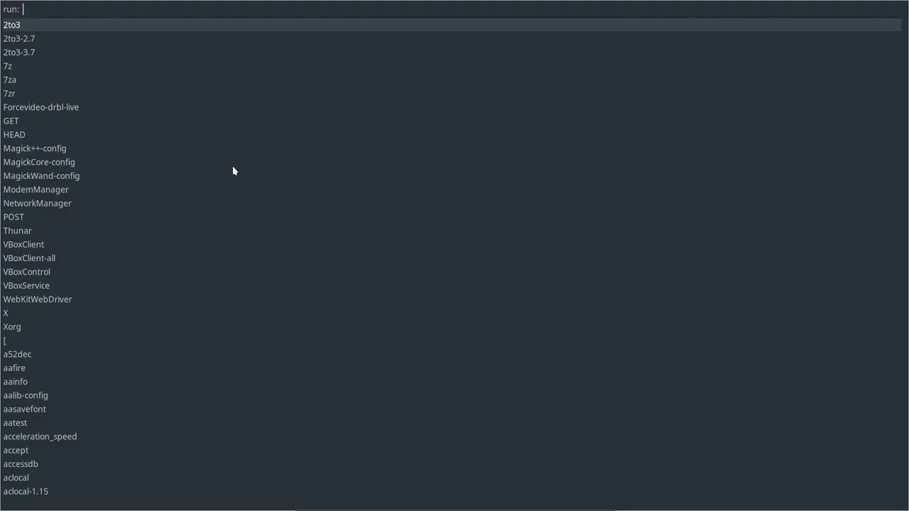
key("Escape")
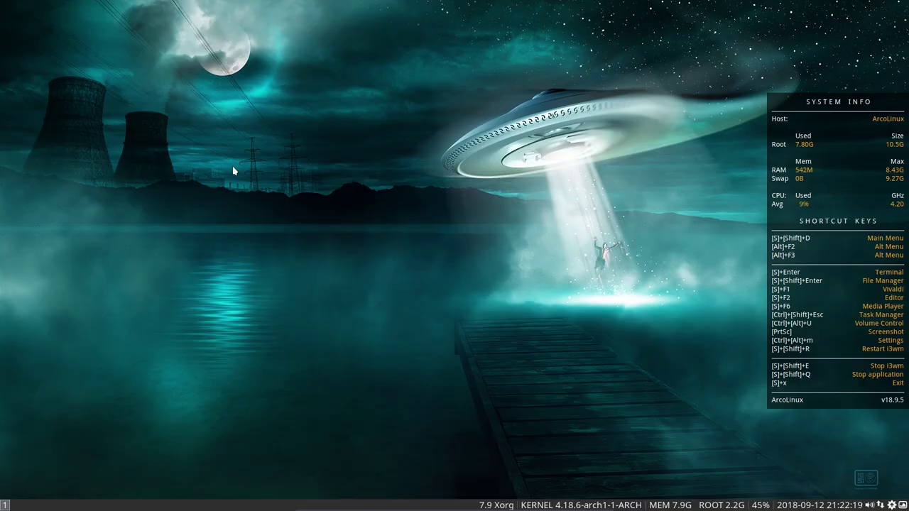
key("alt+F3")
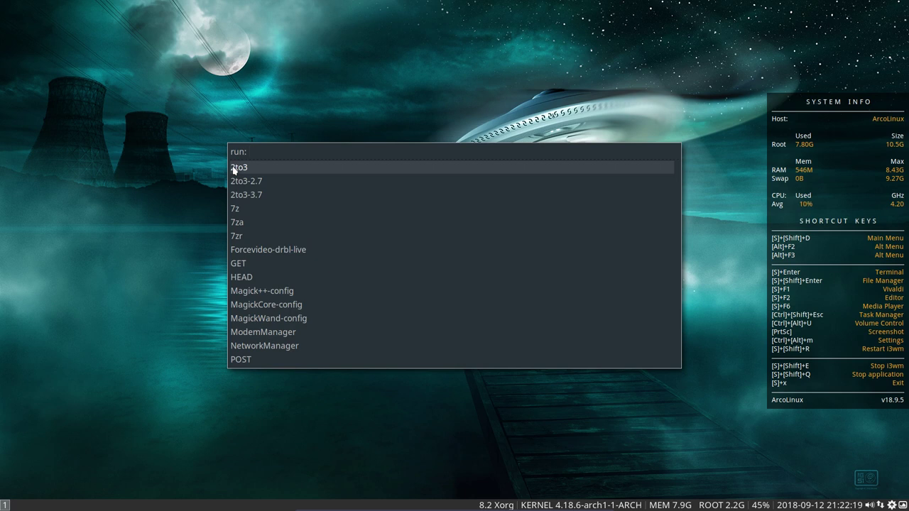
type("nitro")
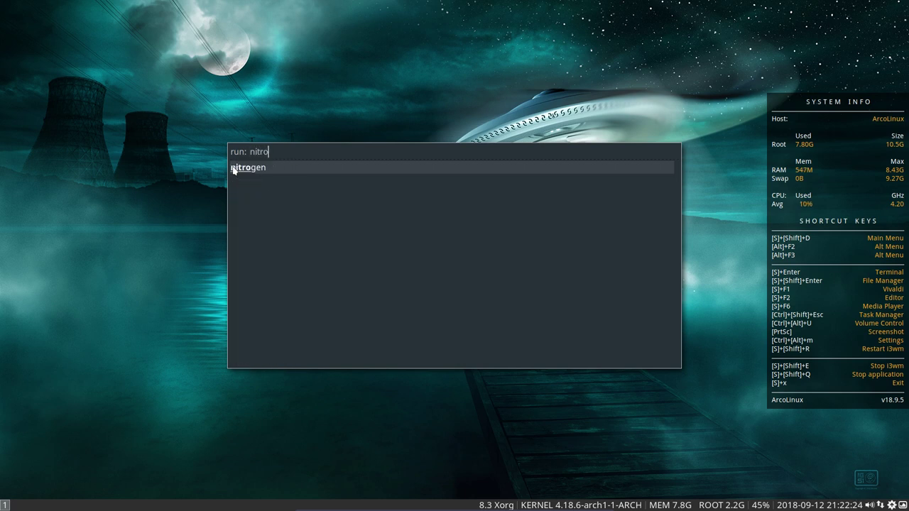
key("Return")
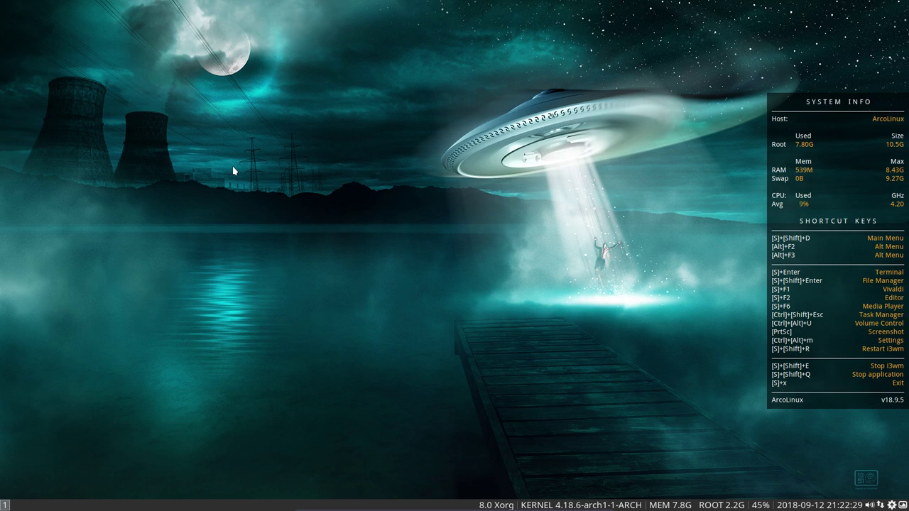
Run nitrogen from the Alt+F2 run prompt.
key("alt+F2")
type("nitro")
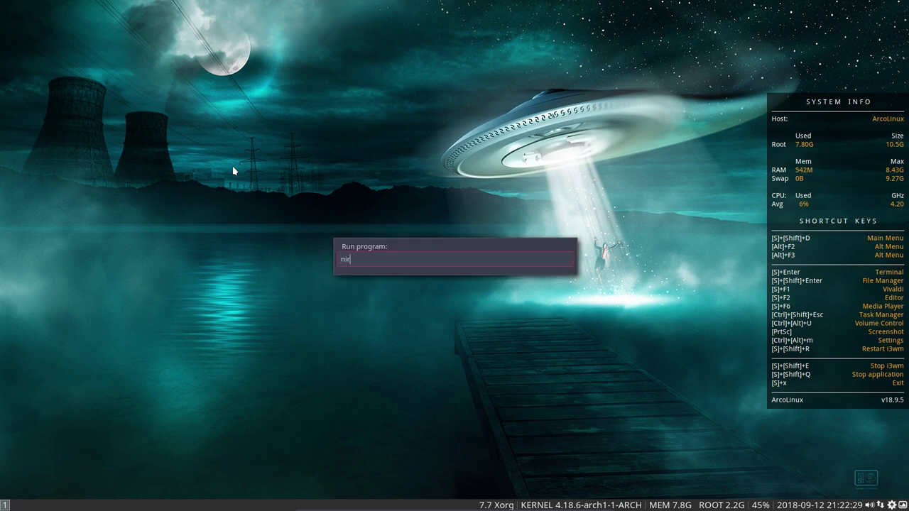
key("BackSpace")
key("BackSpace")
key("BackSpace")
type("tor")
key("BackSpace")
key("BackSpace")
type("rogen")
key("Return")
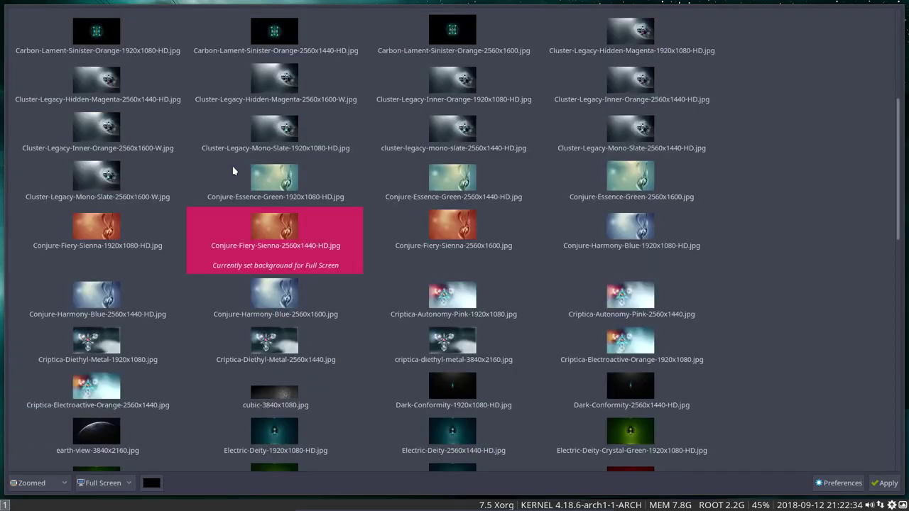
Apply Criptica-Autonomy-Pink-1920x1080.jpg as the wallpaper and close Nitrogen.
left_click(449, 304)
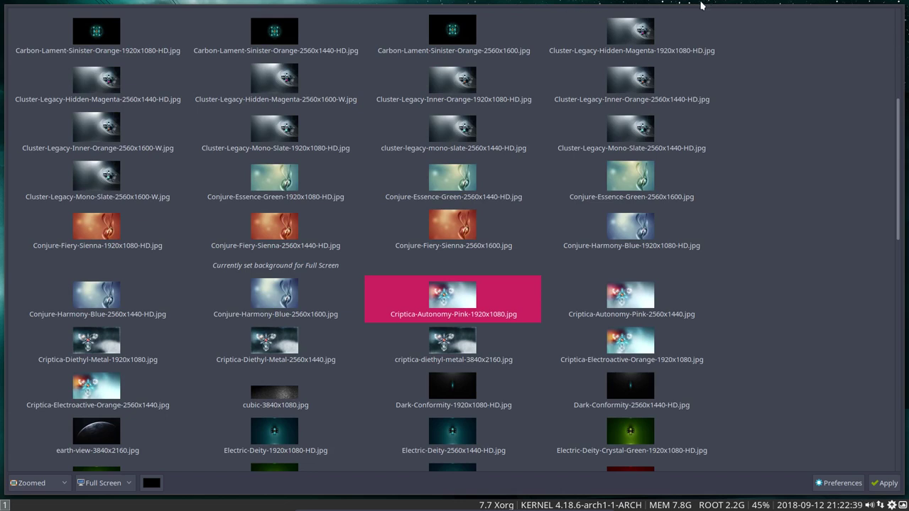
left_click(885, 484)
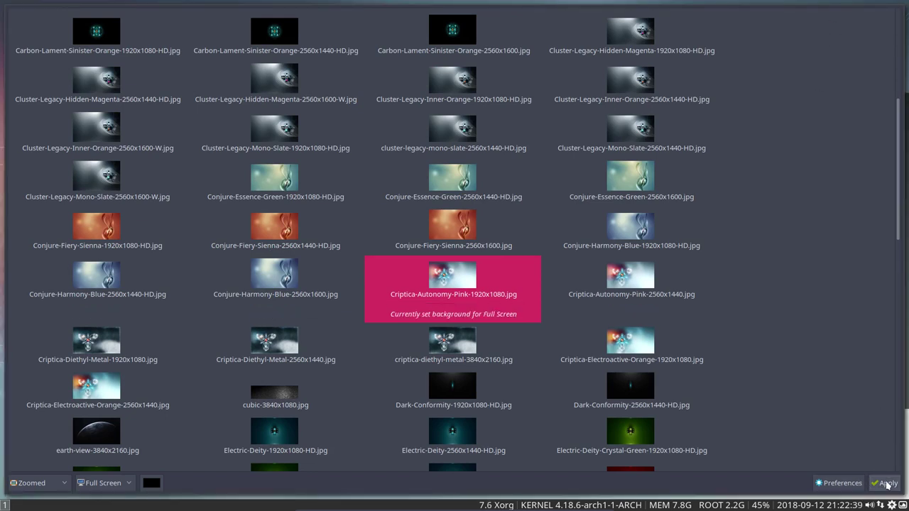
key("super+shift+q")
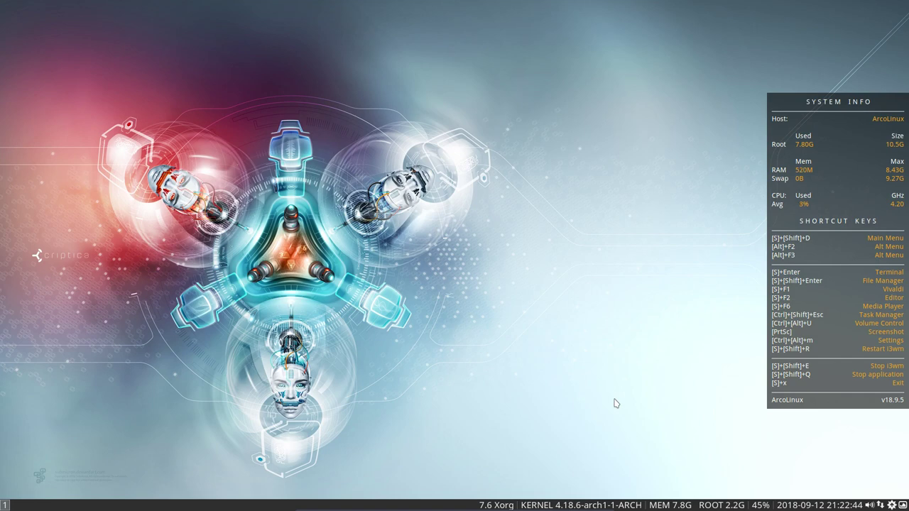
Run 'killall conky' in a terminal to remove the system info panel, then close it.
key("super+Return")
type("killall")
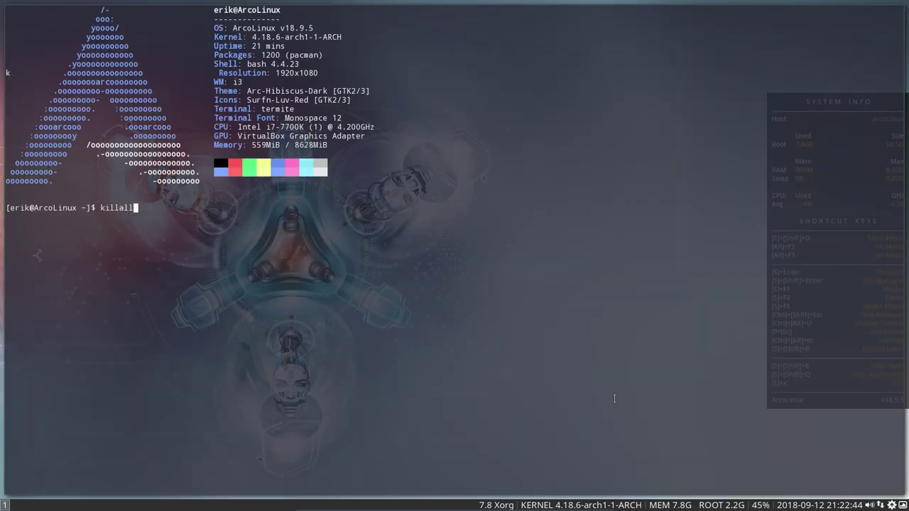
type(" conky")
key("Return")
key("super+shift+q")
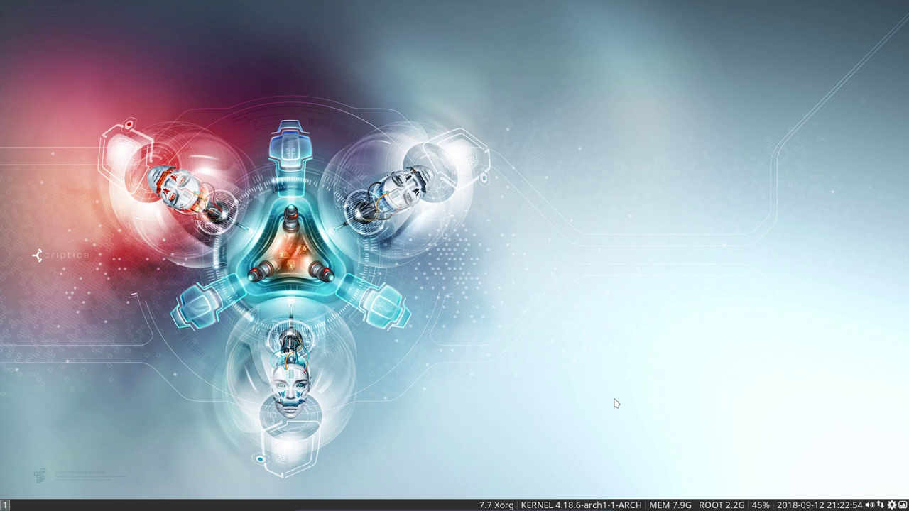
Advance to the next wallpaper twice from Variety's tray menu.
left_click(903, 505)
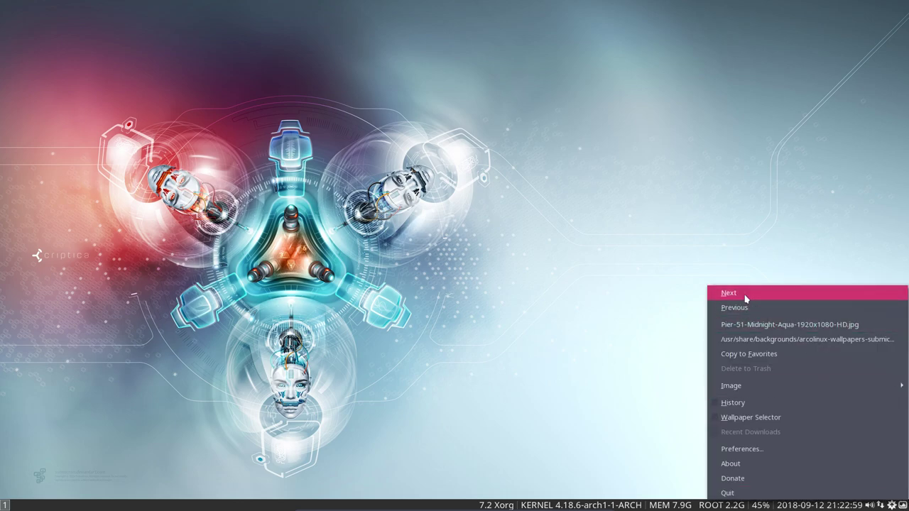
left_click(718, 294)
left_click(904, 501)
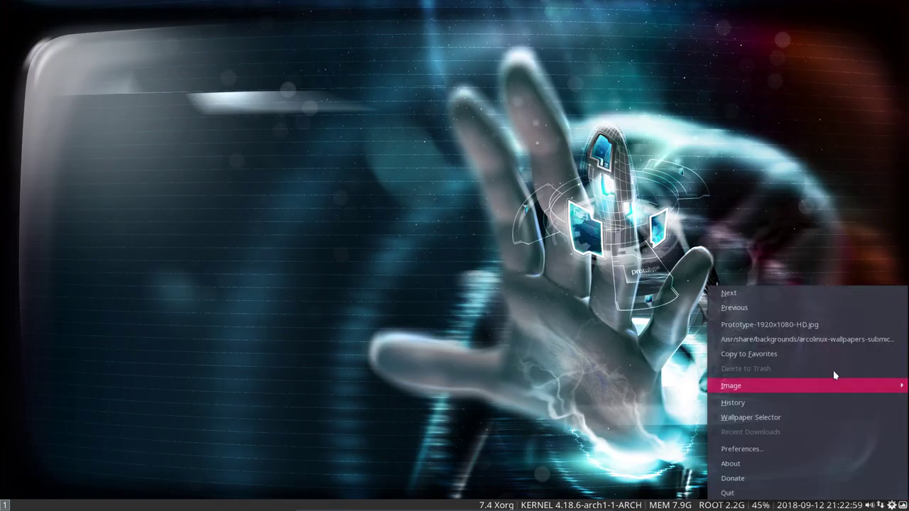
left_click(655, 310)
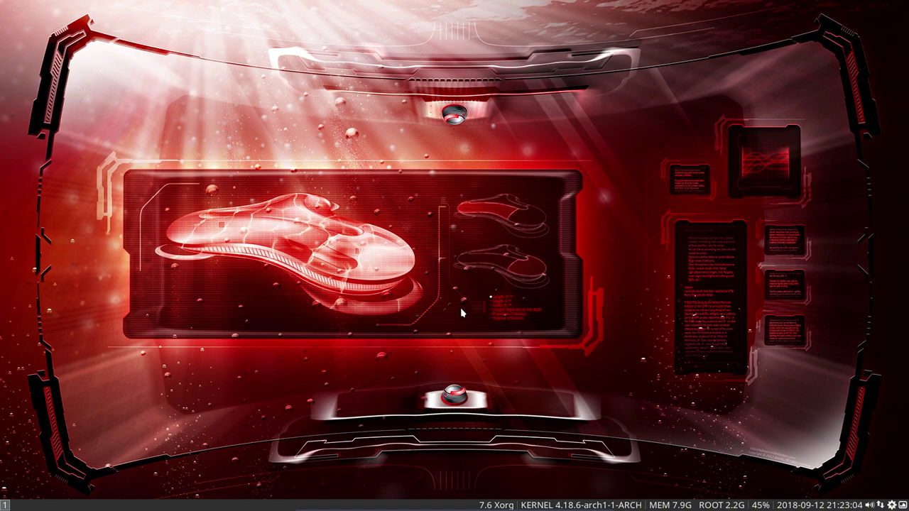